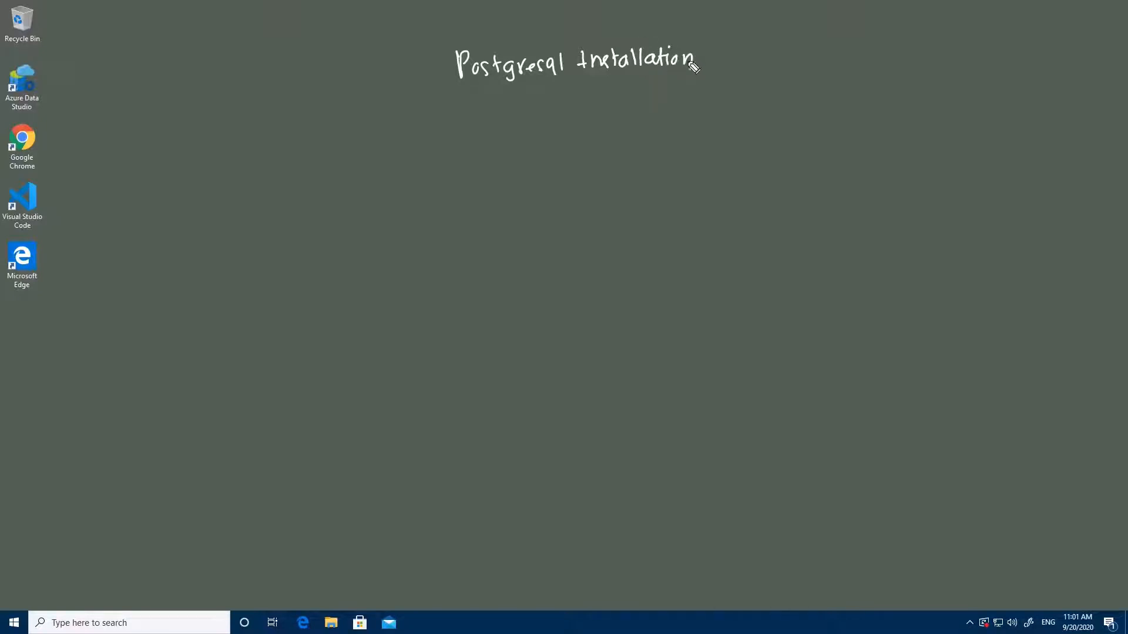
Handwrite 'Postgresql Installation' with items: 1 Postgresql server, 2 PgAdmin4, 3 Client tools (commandline)
mouse_move(456, 105)
mouse_down()
mouse_move(464, 122)
mouse_move(473, 105)
mouse_move(645, 99)
mouse_up()
mouse_move(459, 144)
mouse_down()
mouse_move(510, 154)
mouse_move(556, 145)
mouse_up()
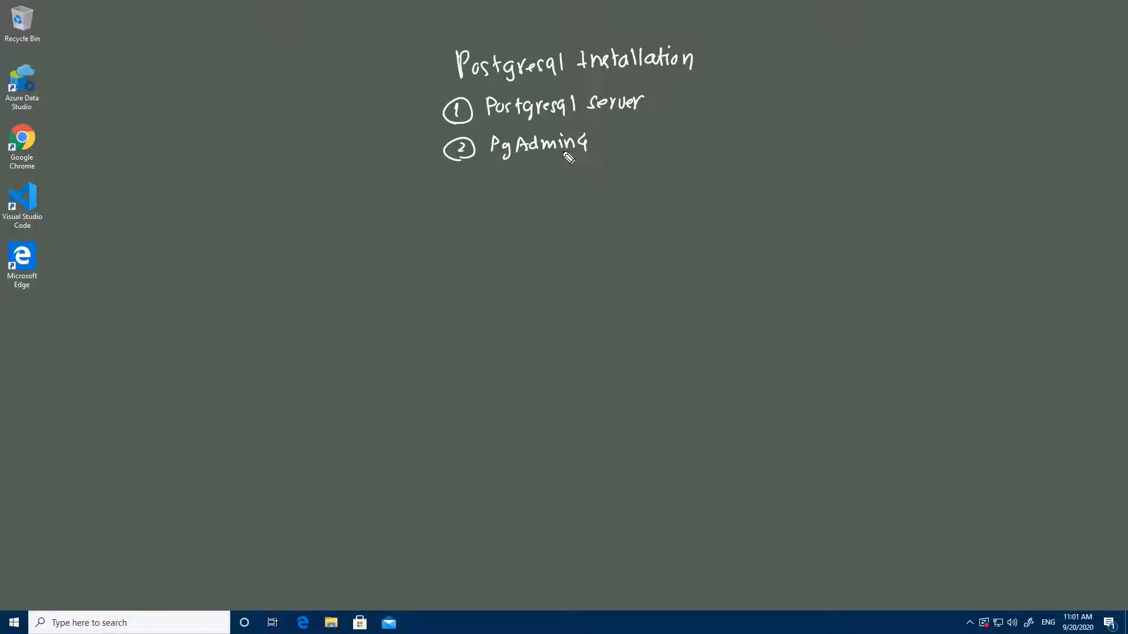
mouse_move(462, 186)
mouse_down()
mouse_move(463, 206)
mouse_move(515, 200)
mouse_up()
mouse_move(524, 187)
mouse_down()
mouse_move(523, 200)
mouse_move(549, 182)
mouse_move(574, 202)
mouse_move(729, 181)
mouse_move(738, 201)
mouse_up()
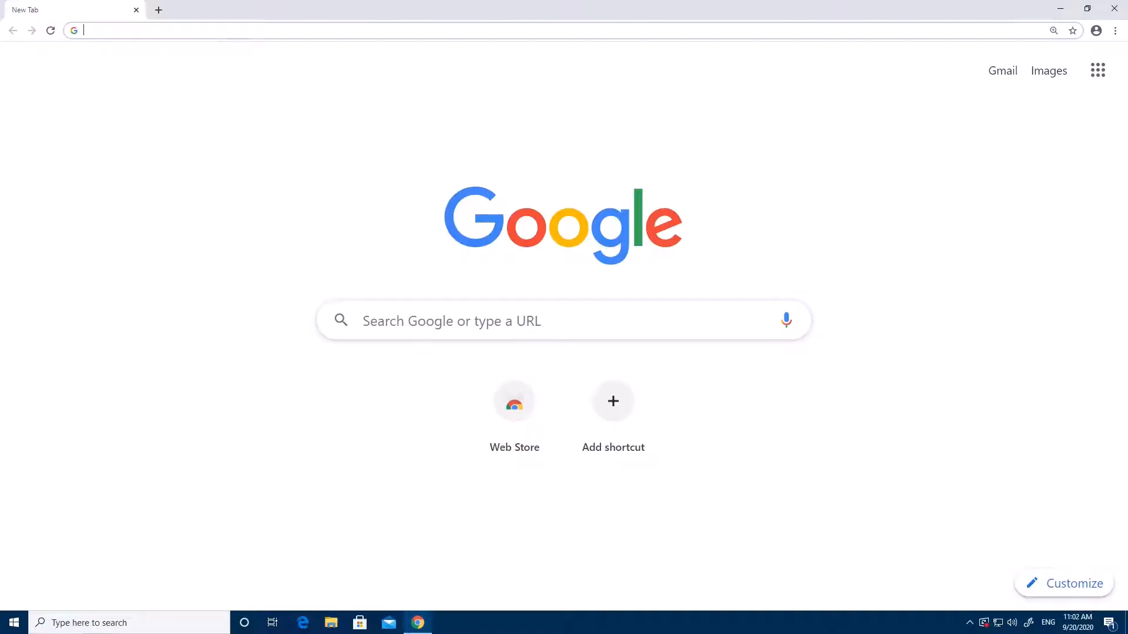
Load postgresql.org, go to its Download page, and mark the Windows installer option
text(post)
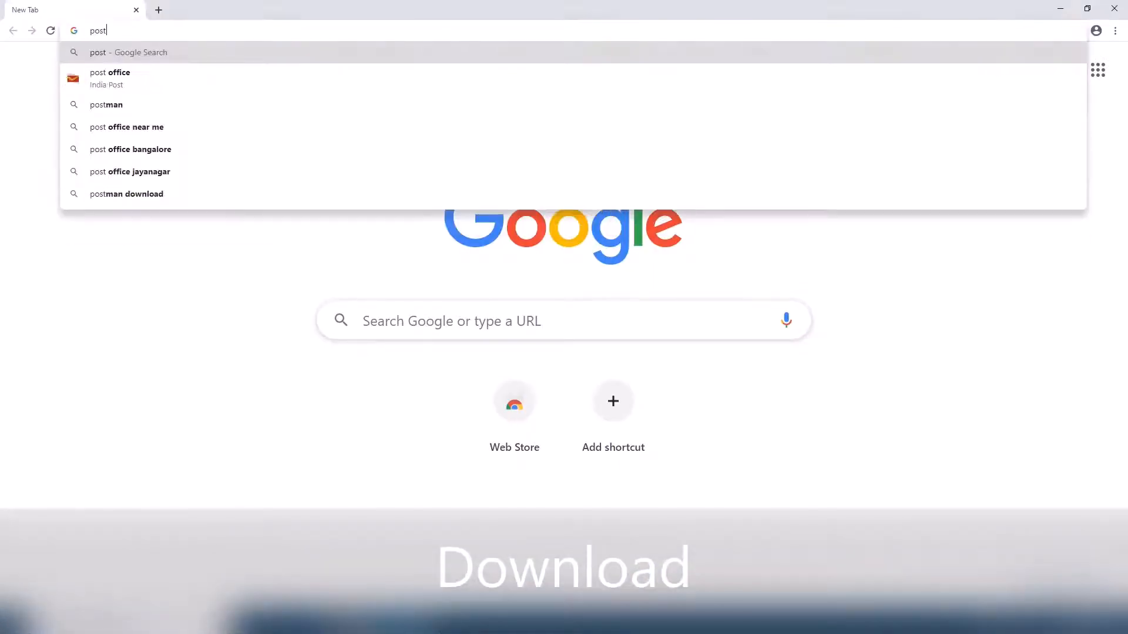
text(gresql)
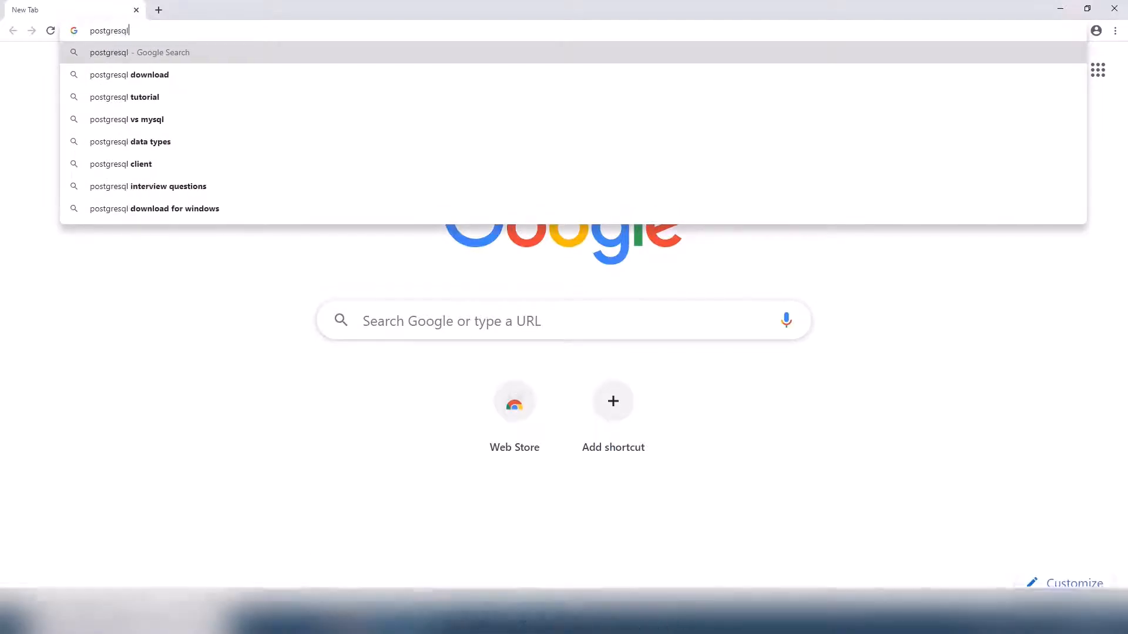
text(.org)
key(Return)
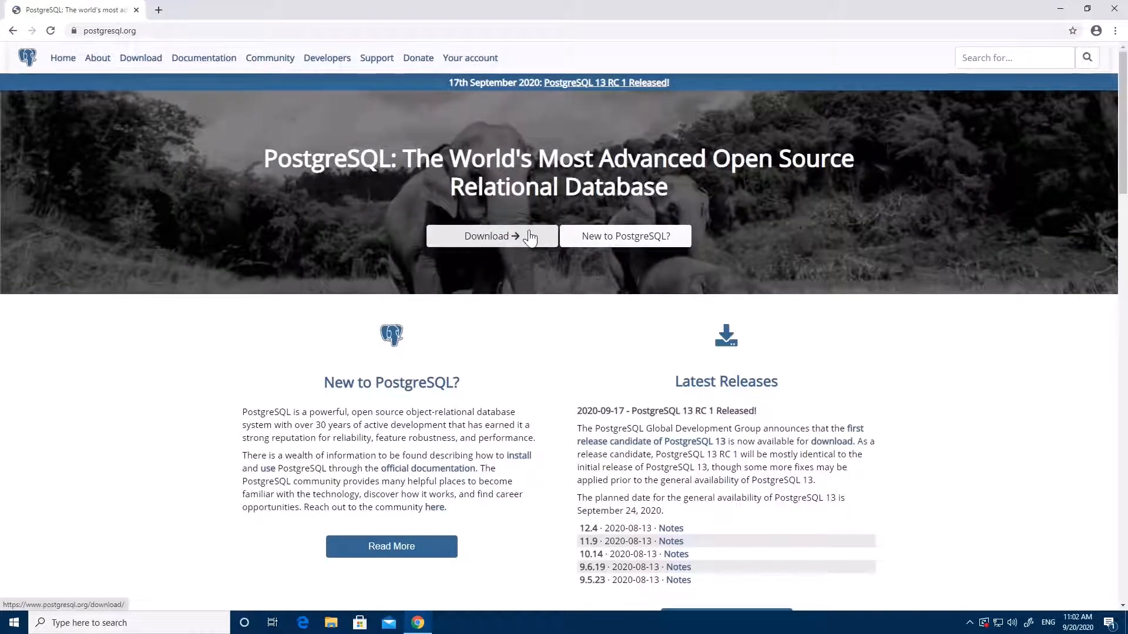
click(517, 237)
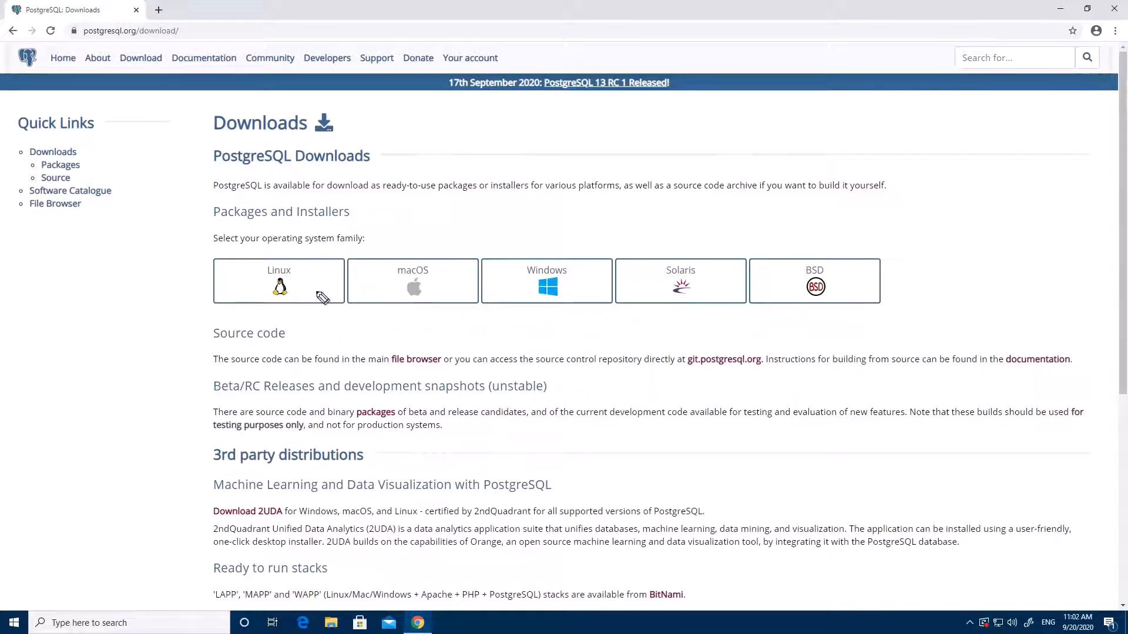
drag(499, 268, 538, 255)
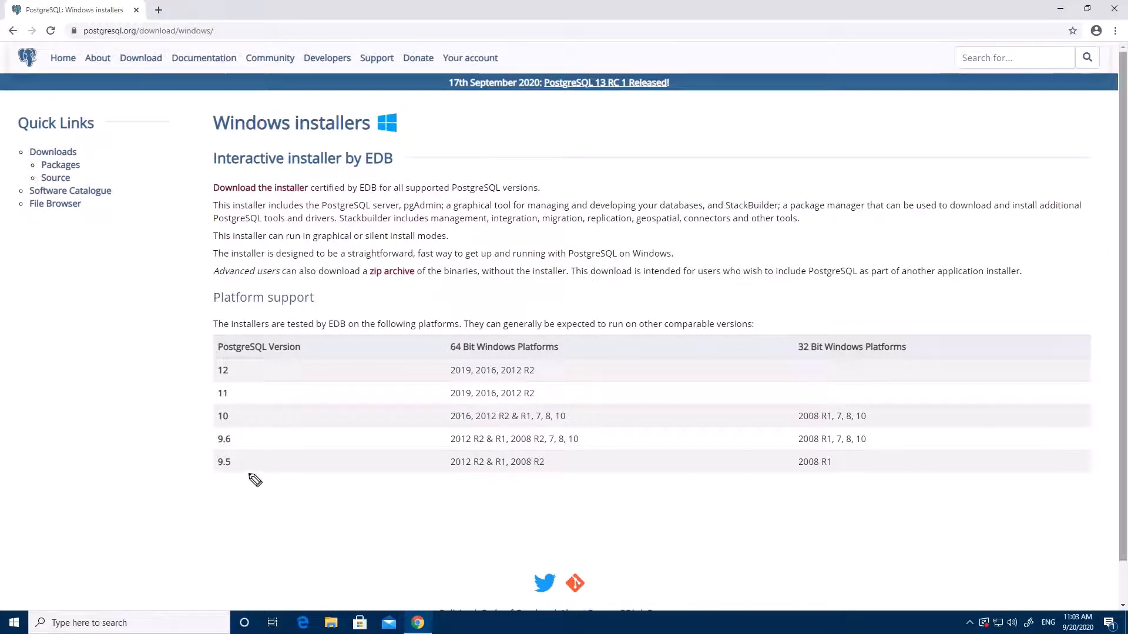
Mark 64-bit-only support for versions 12 and 11, then follow 'Download the installer'
drag(217, 379, 229, 381)
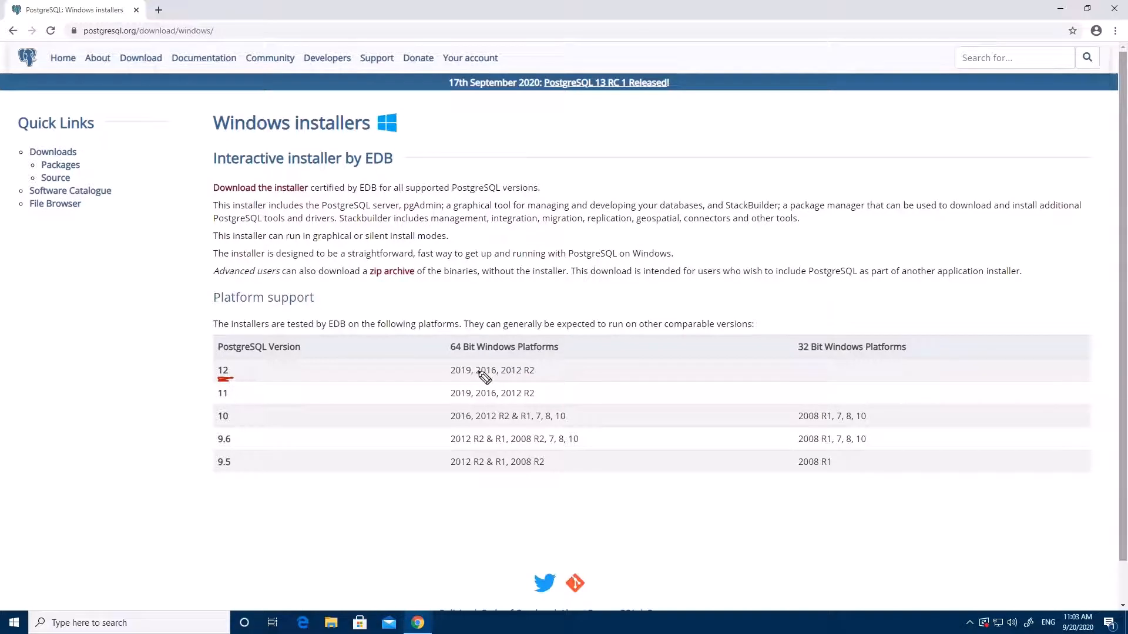
drag(452, 380, 536, 381)
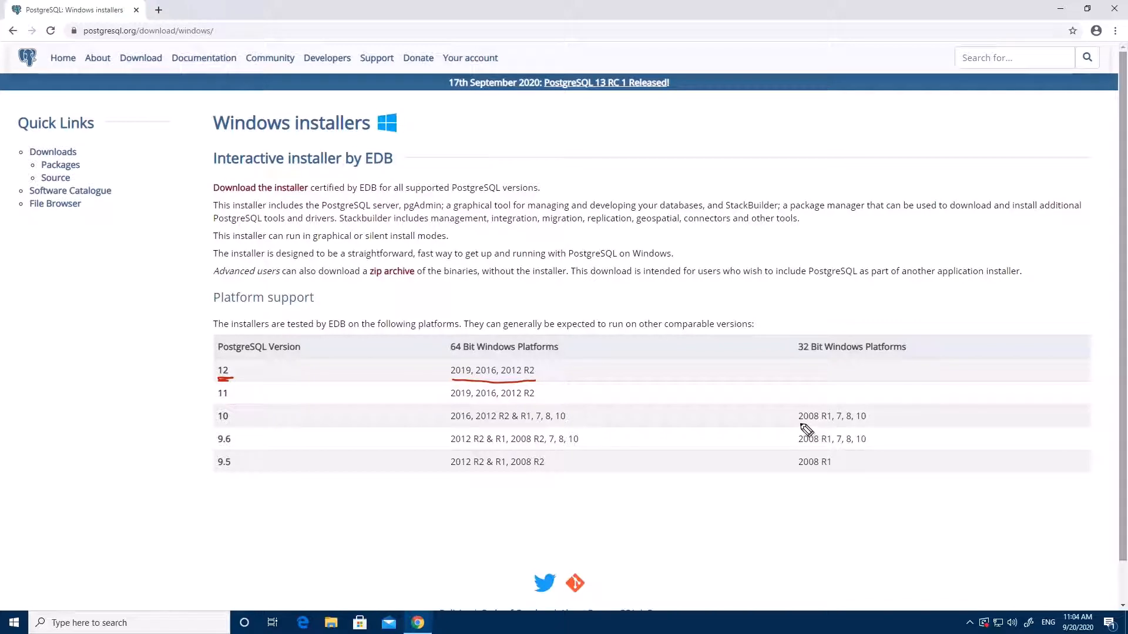
drag(801, 426, 831, 426)
mouse_move(212, 379)
mouse_down()
mouse_move(251, 372)
mouse_move(256, 392)
mouse_up()
drag(804, 369, 805, 400)
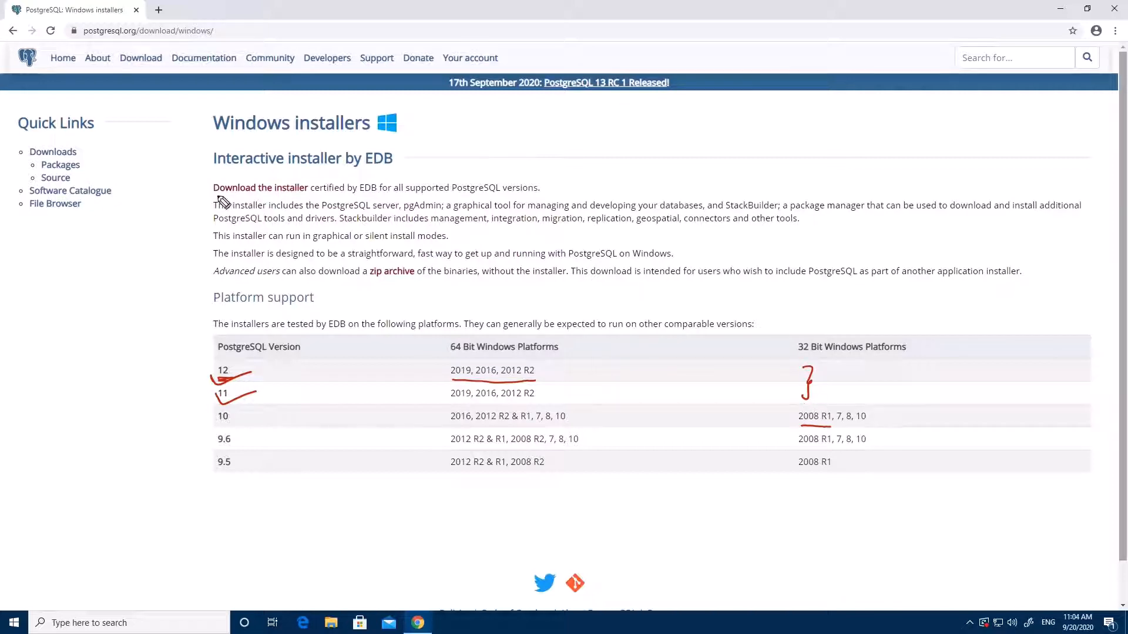
drag(211, 194, 308, 192)
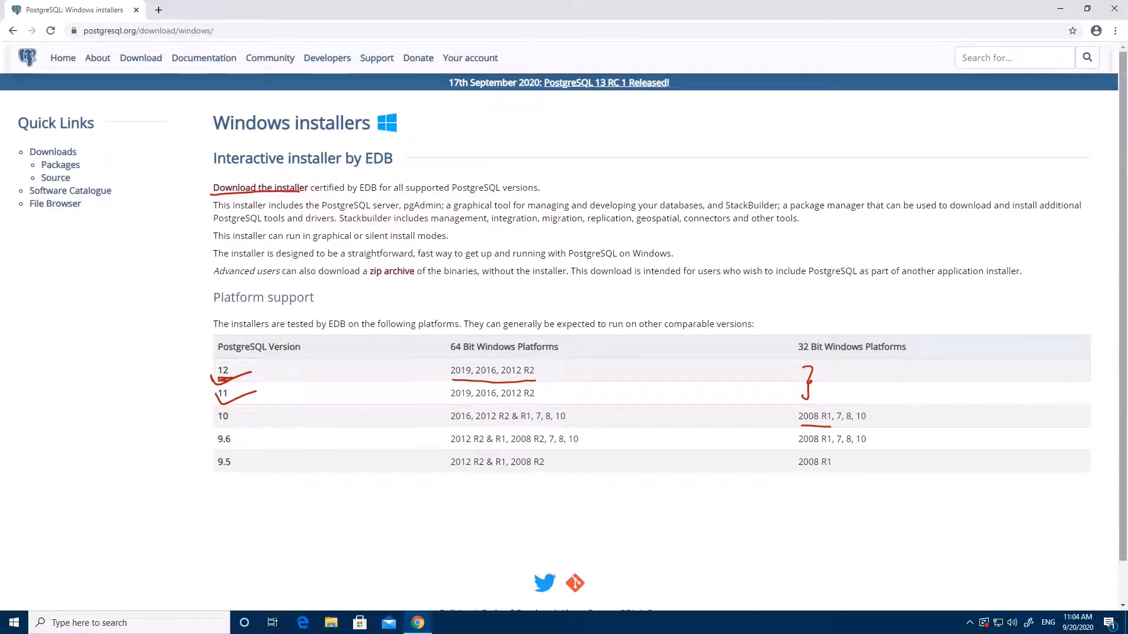
click(264, 188)
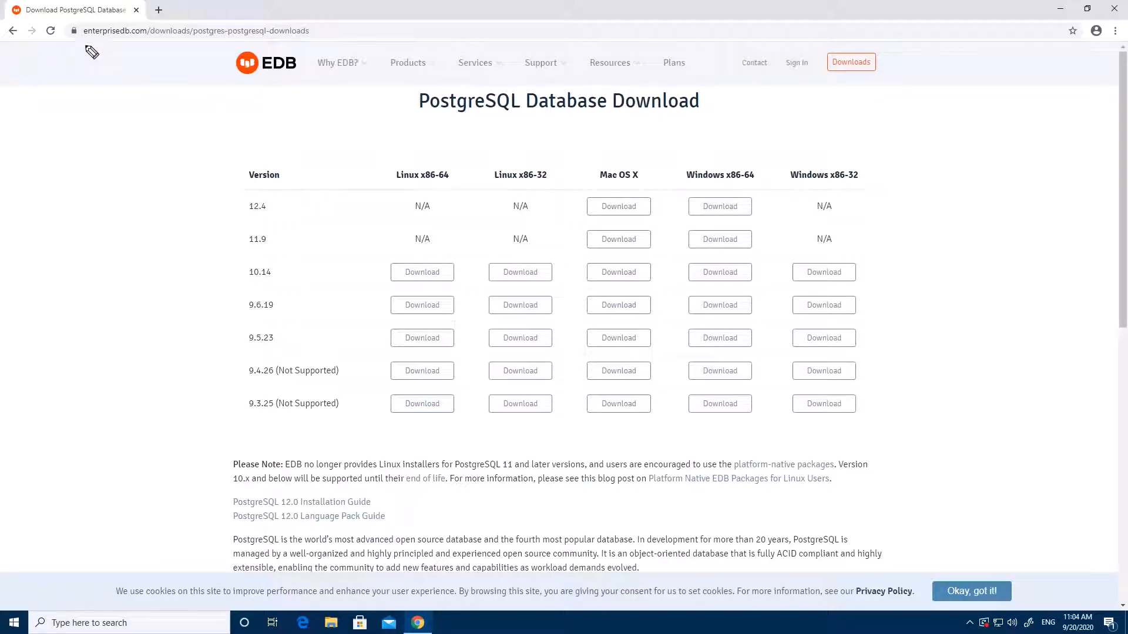
Annotate the EDB page address, logo, and the Mac OS X and Windows x86-64 columns
drag(84, 40, 147, 37)
drag(245, 87, 299, 84)
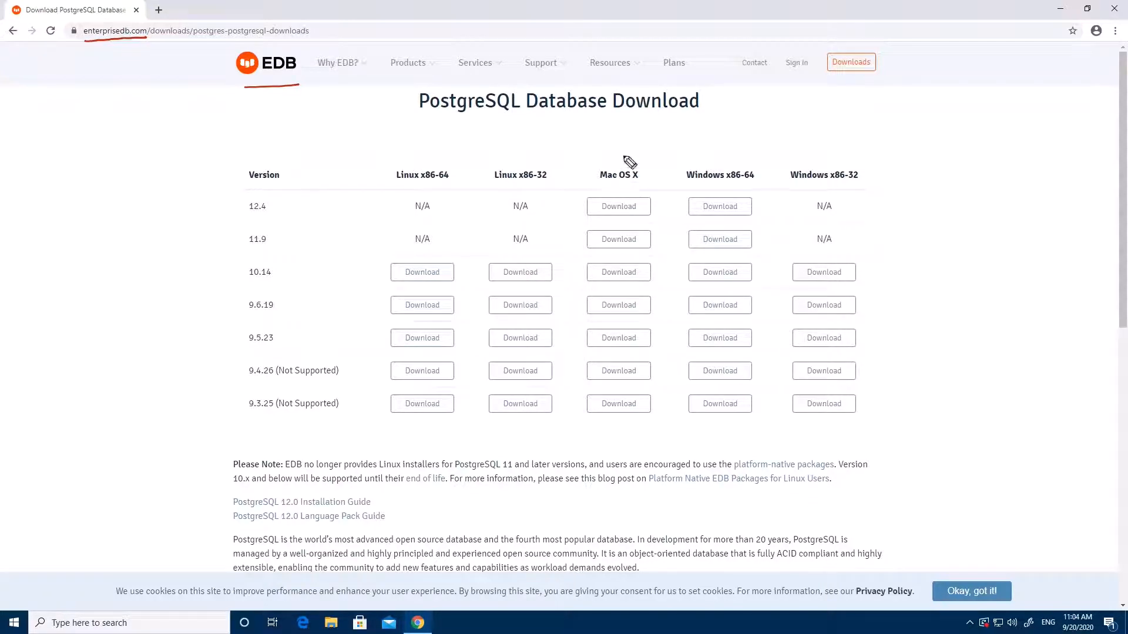
drag(615, 139, 623, 153)
drag(731, 144, 745, 188)
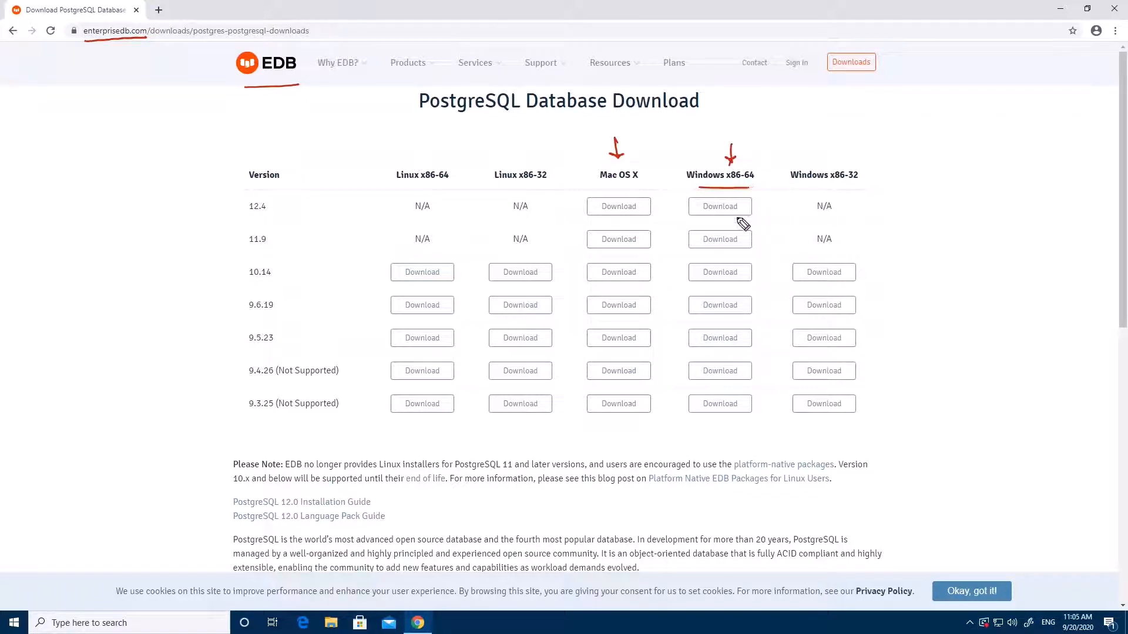
Download the PostgreSQL 12.4 Windows x86-64 installer and run postgresql-12.4-1-windows-x64.exe
drag(247, 218, 272, 218)
drag(693, 221, 750, 223)
click(728, 213)
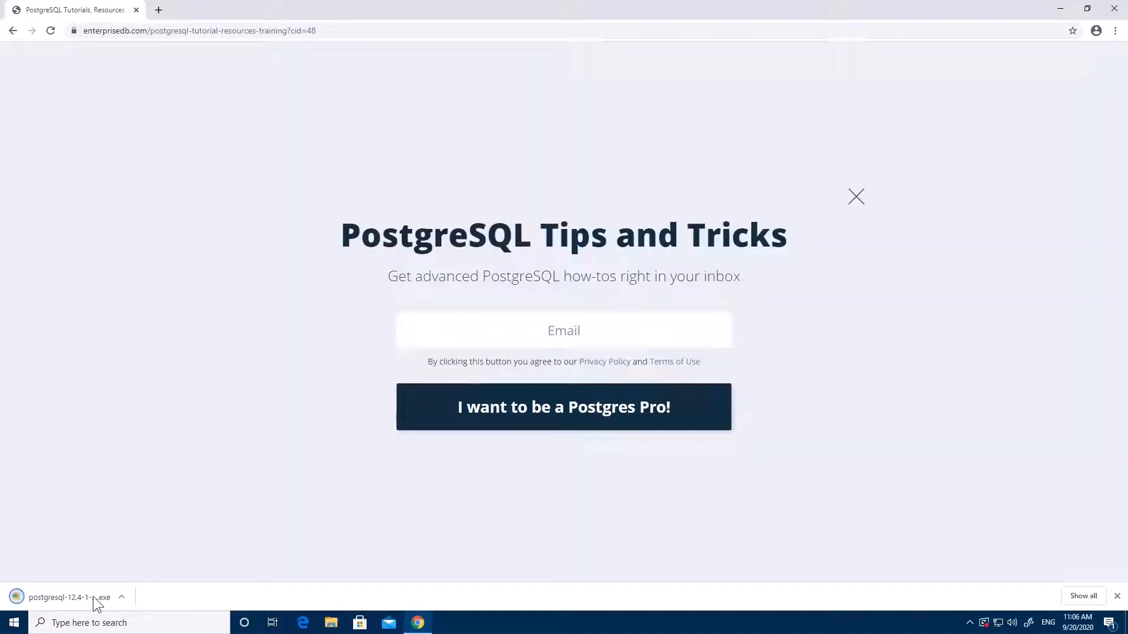
click(93, 597)
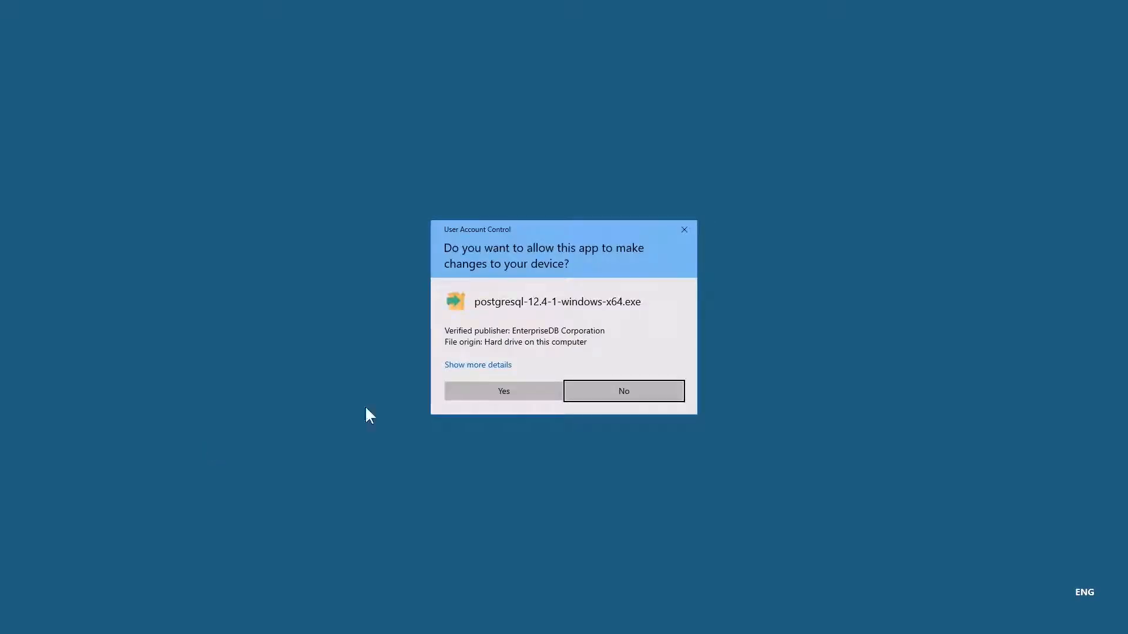
Allow the installer, pass the welcome page, and keep the default installation directory
click(517, 393)
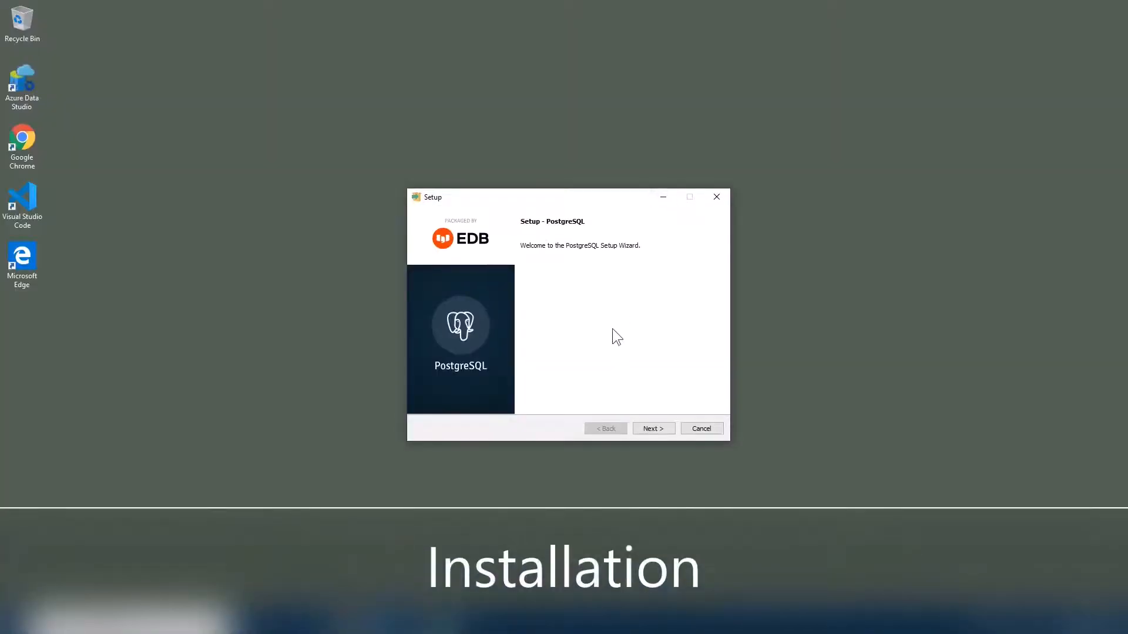
click(651, 428)
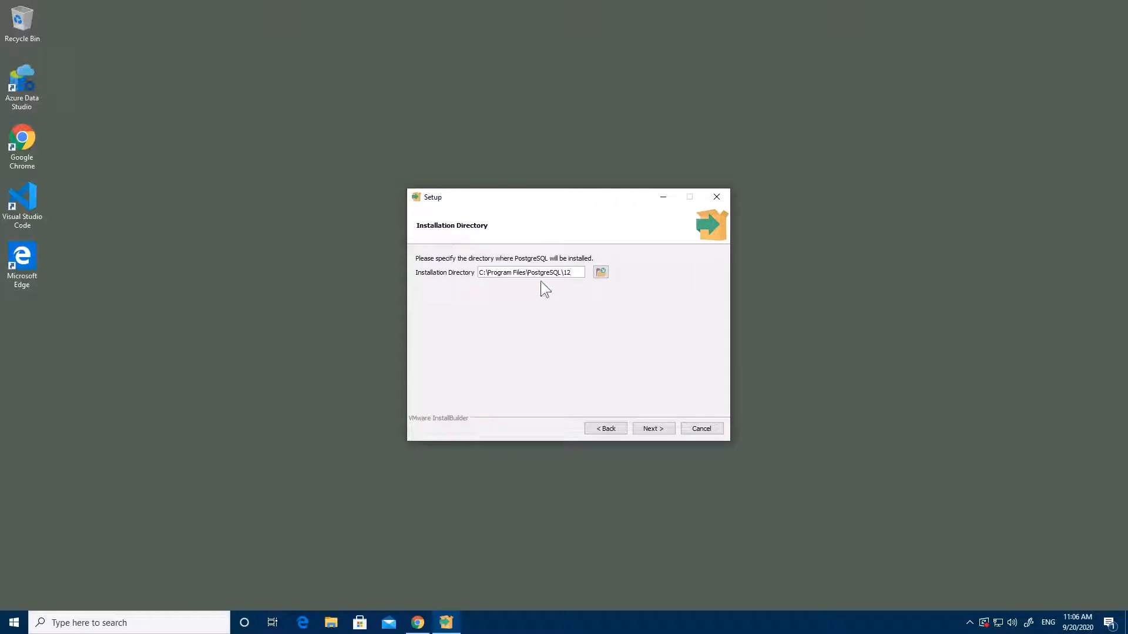
drag(487, 273, 573, 273)
click(561, 273)
click(649, 429)
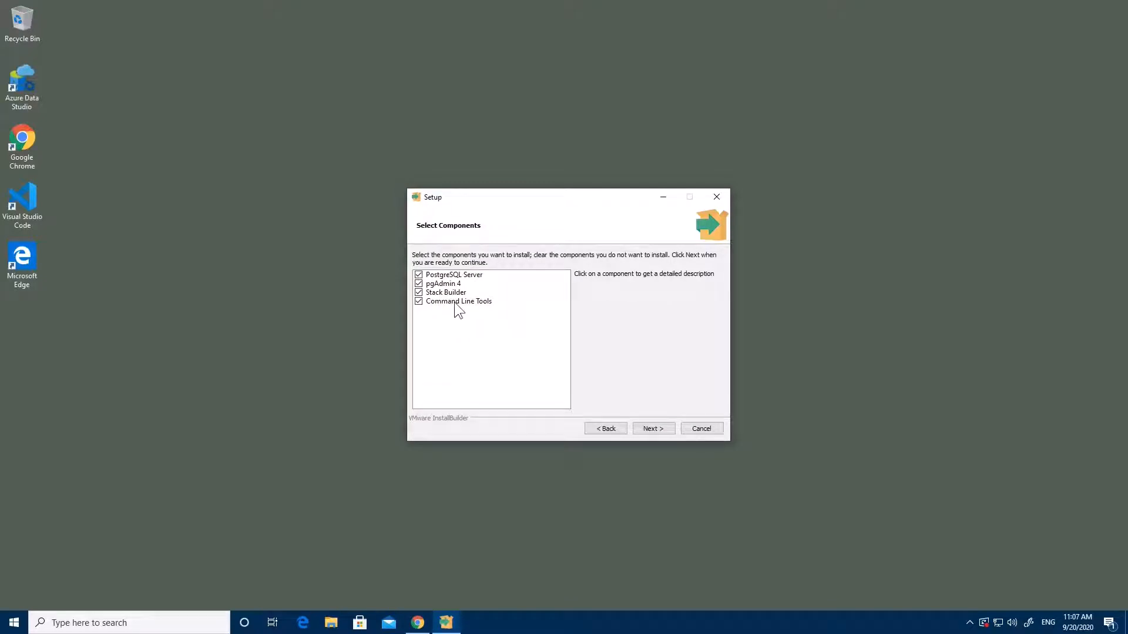
Uncheck Stack Builder, keeping PostgreSQL Server, pgAdmin 4 and Command Line Tools selected
click(418, 292)
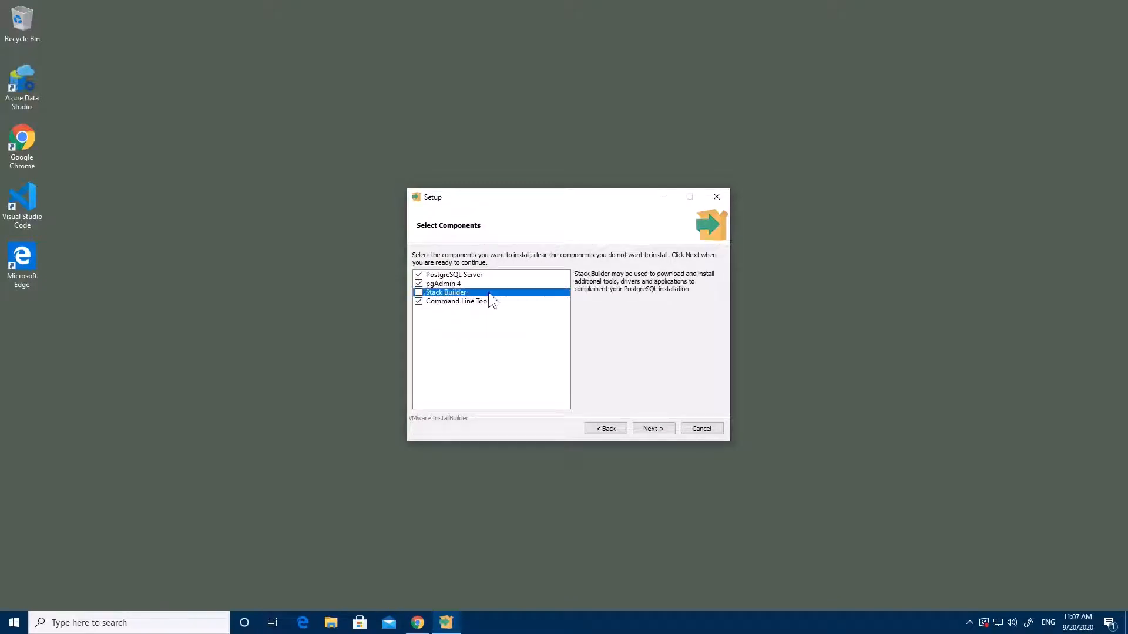
click(482, 275)
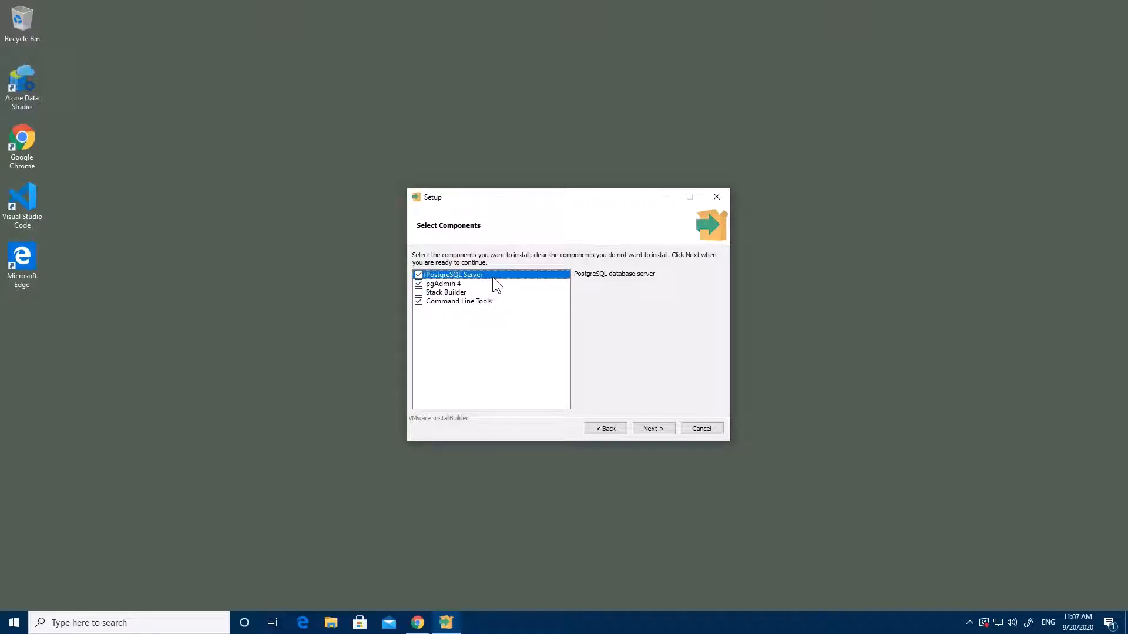
click(484, 283)
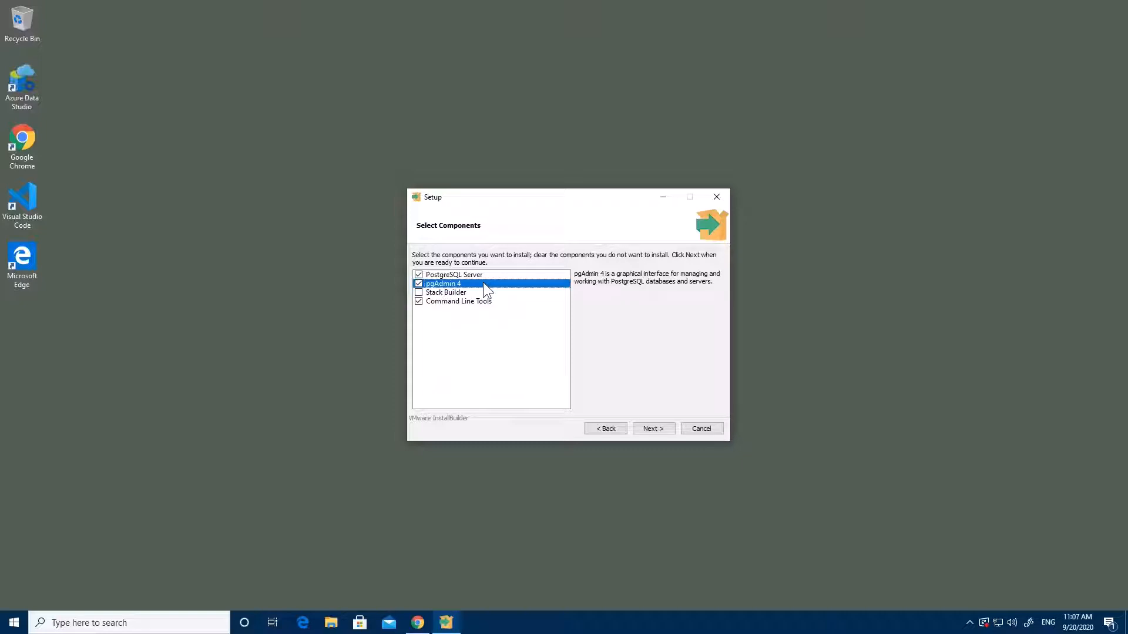
click(487, 302)
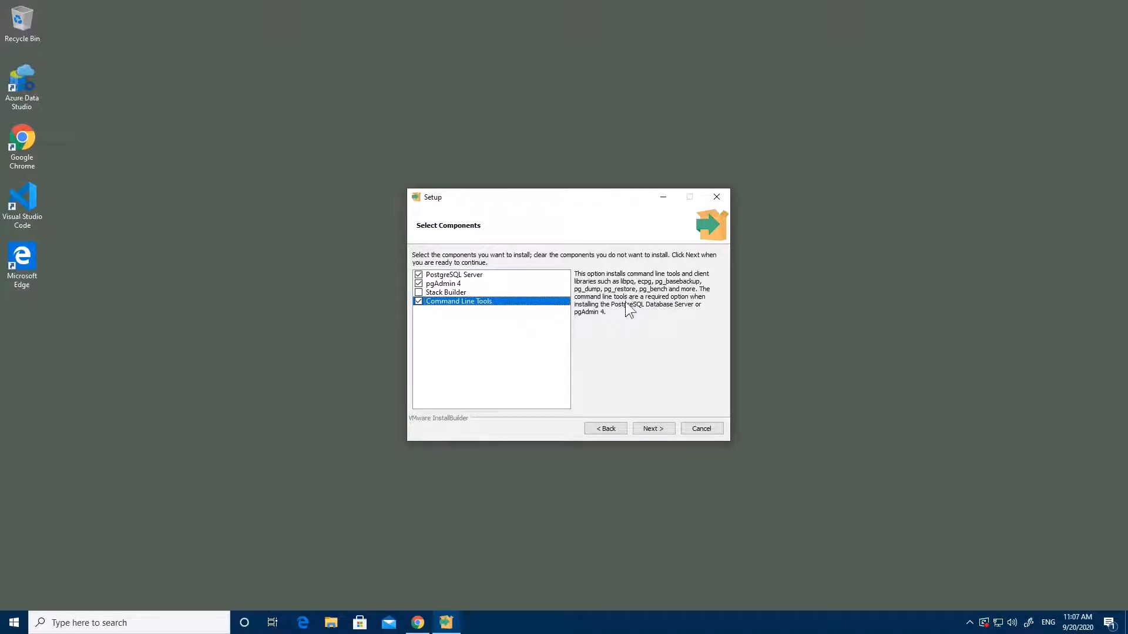
click(664, 428)
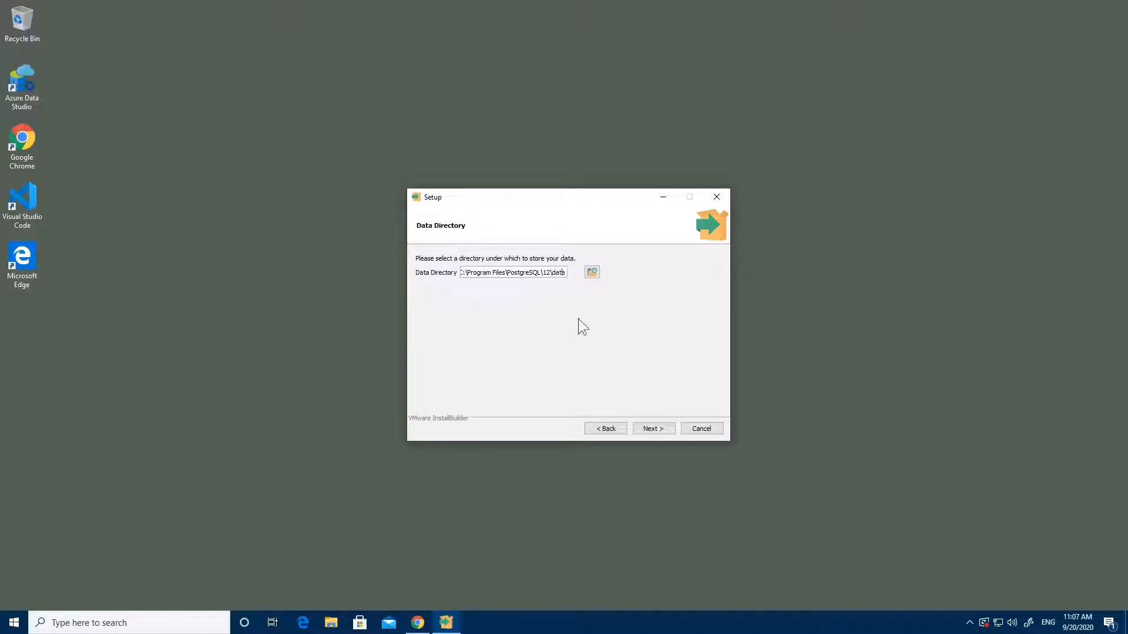
Keep the default data directory and enter the superuser password twice
double_click(562, 273)
click(562, 273)
click(651, 429)
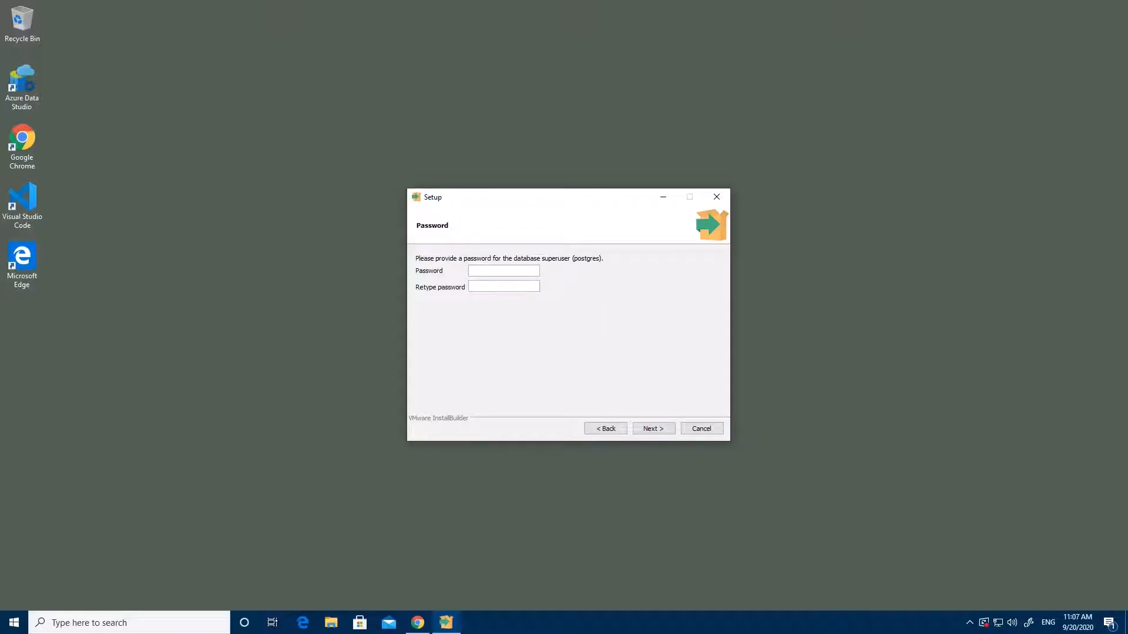
text(1234567)
key(Tab)
text(1234567)
key(Return)
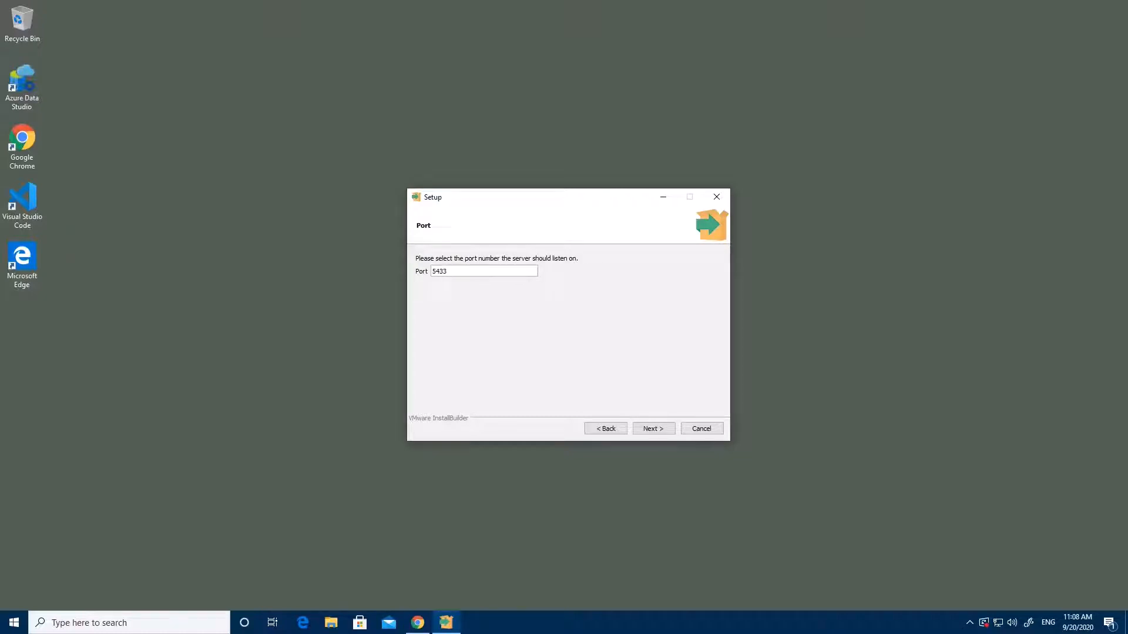
Keep port 5433 and [Default locale], continuing to the Pre Installation Summary
click(643, 425)
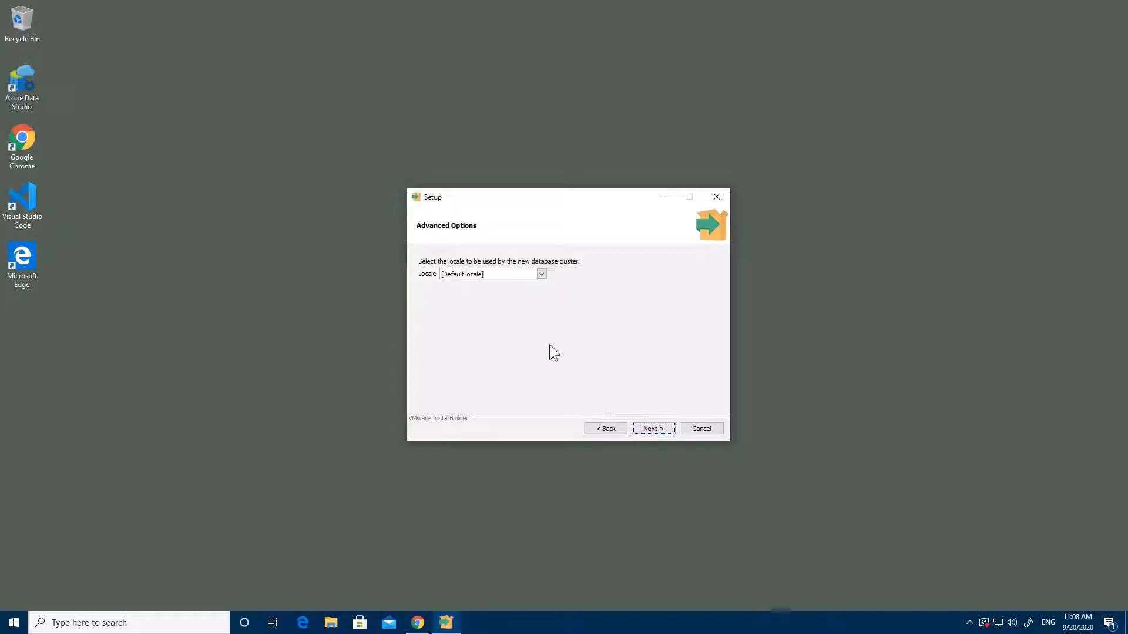
click(541, 274)
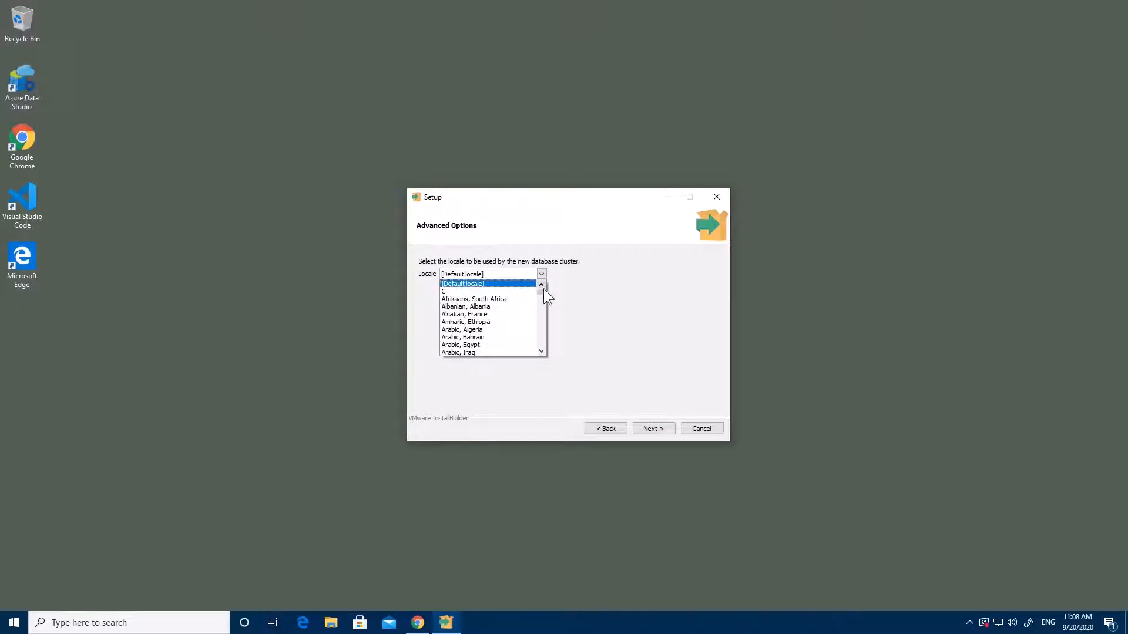
mouse_move(544, 288)
mouse_down()
mouse_move(542, 348)
mouse_move(542, 284)
mouse_up()
click(573, 268)
click(543, 276)
click(543, 276)
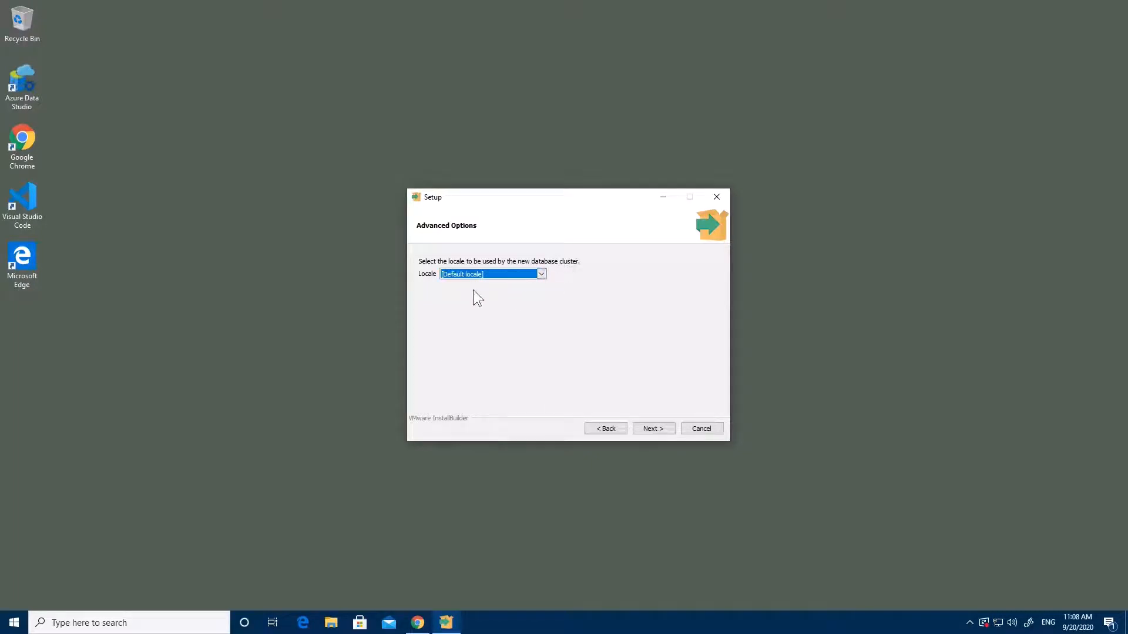
click(543, 274)
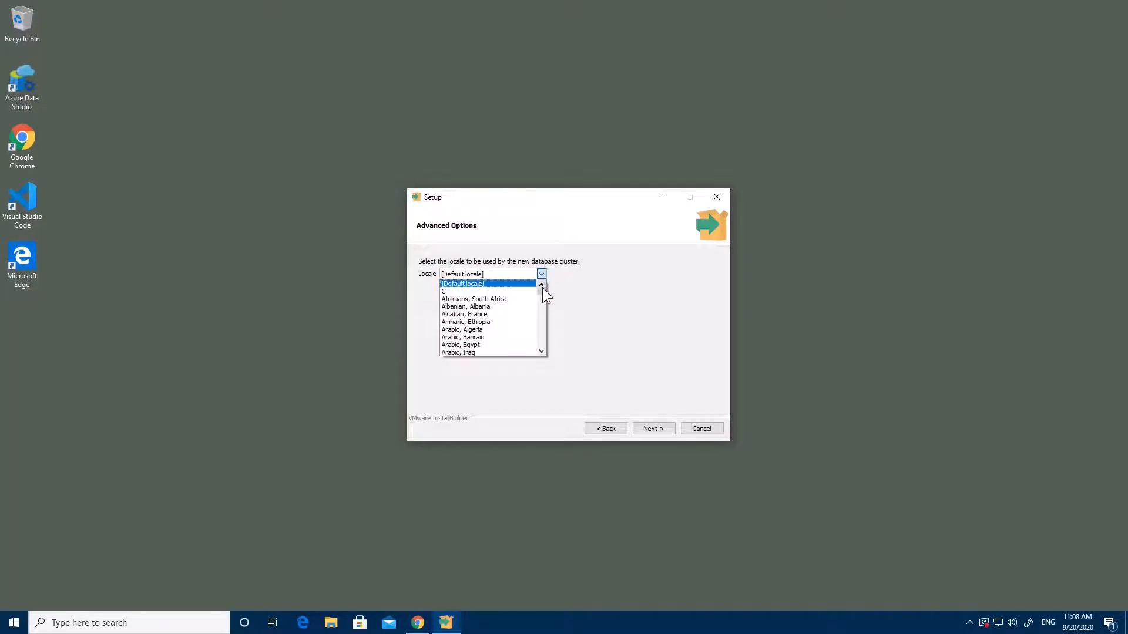
mouse_move(542, 293)
mouse_down()
mouse_move(542, 319)
mouse_move(543, 282)
mouse_up()
click(580, 271)
click(655, 429)
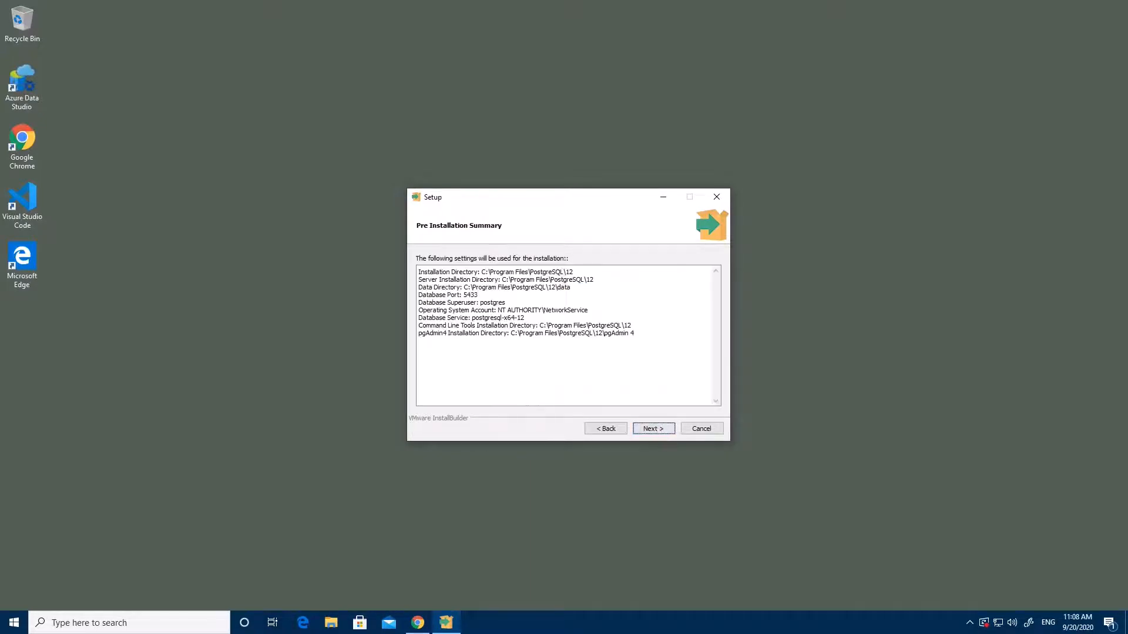
Paste the copied installation summary into a new Notepad document, then advance to Ready to Install
drag(418, 271, 382, 271)
key(ctrl+c)
click(637, 334)
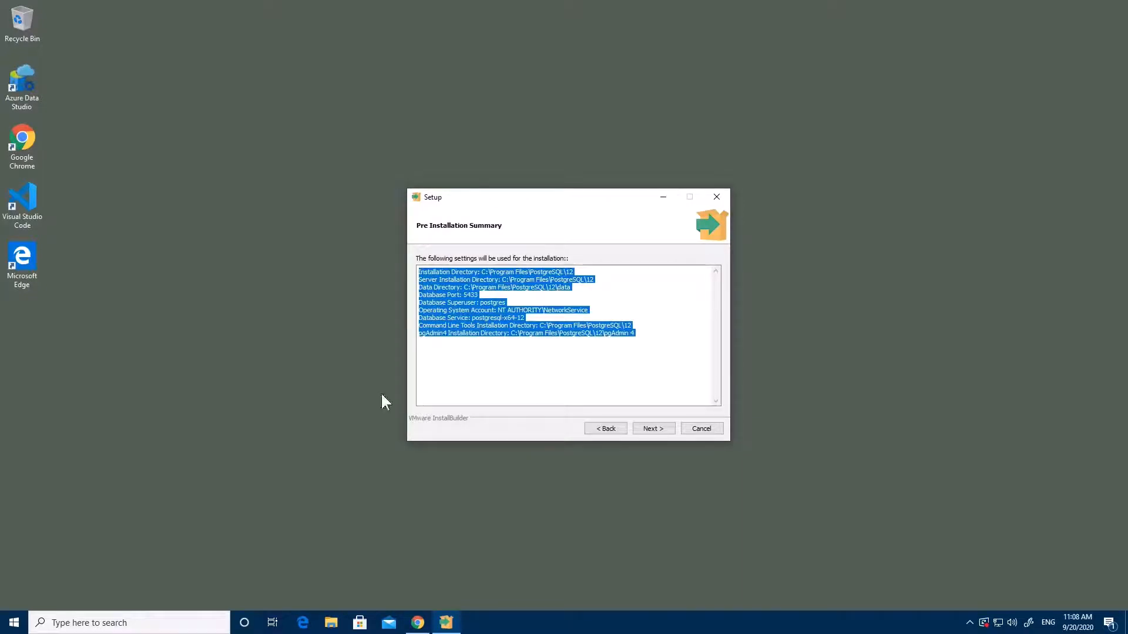
click(97, 623)
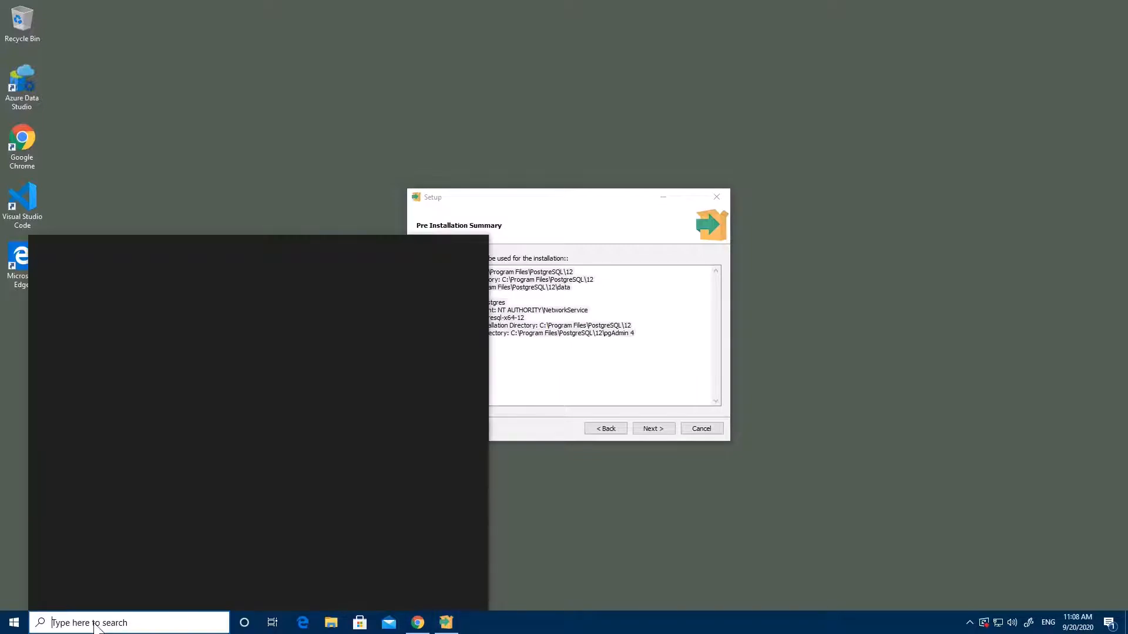
text(notepad)
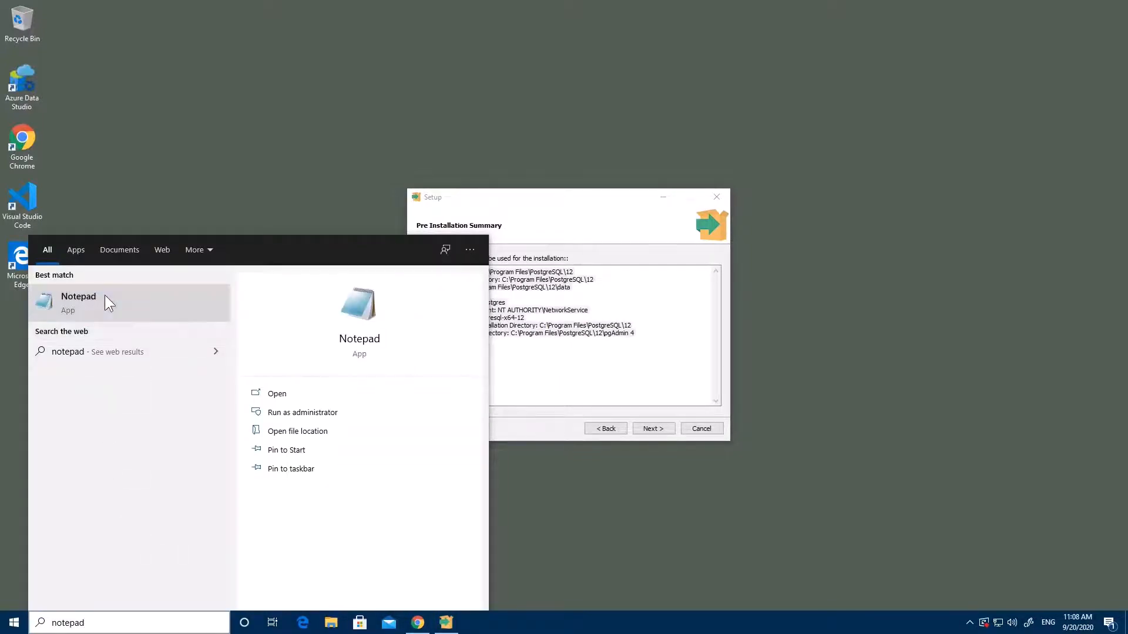
click(105, 295)
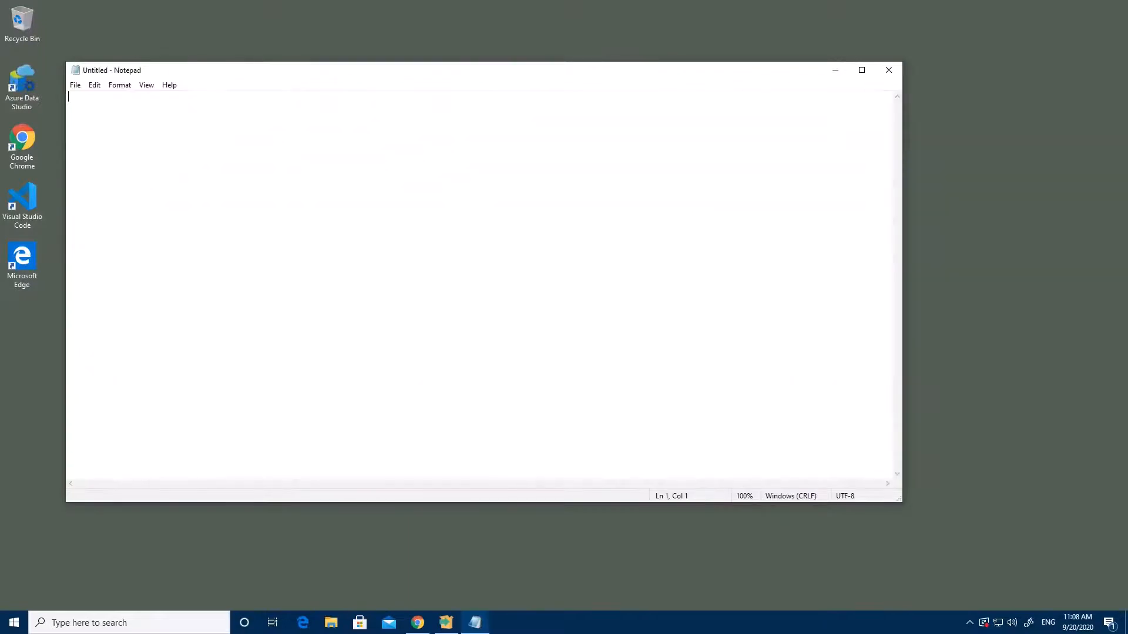
key(ctrl+v)
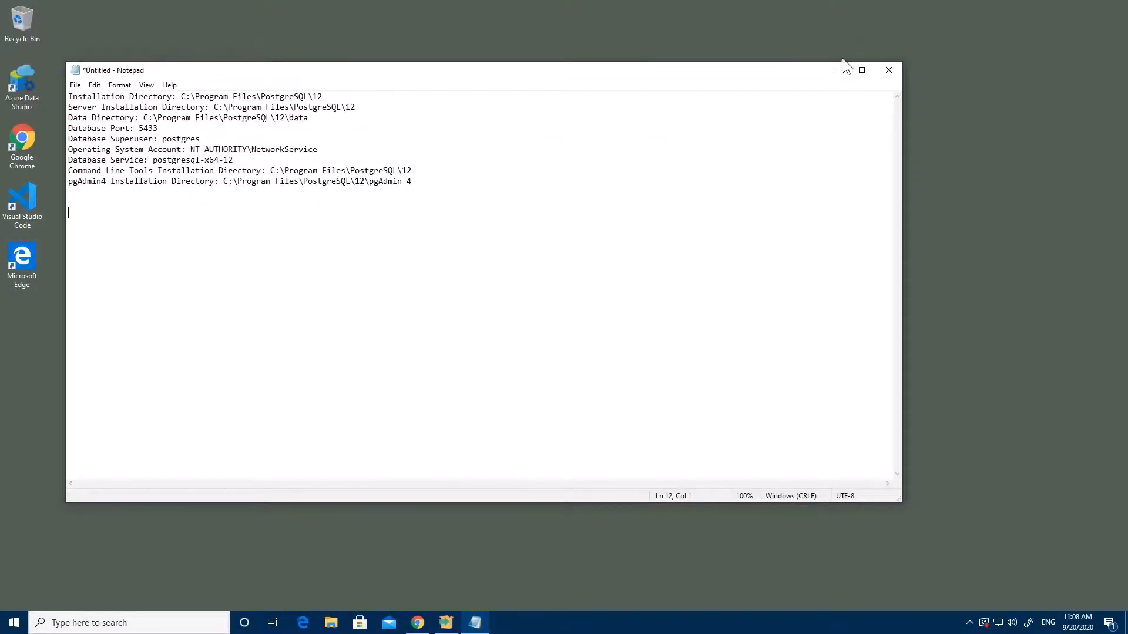
click(839, 64)
click(653, 430)
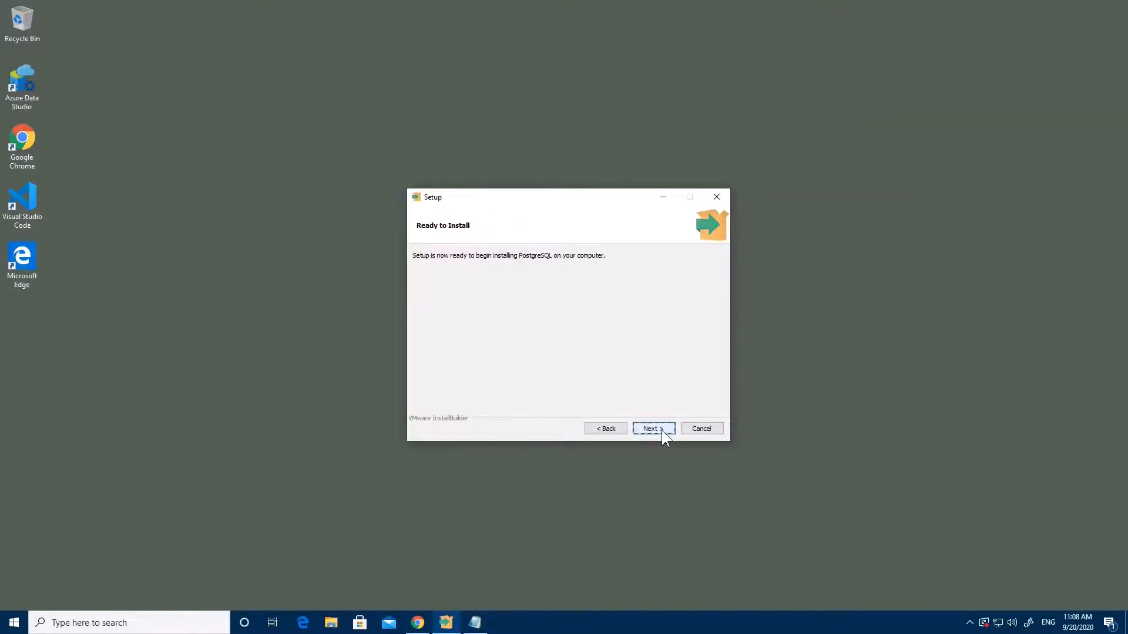
Run the PostgreSQL installation and click Finish when it completes
click(653, 430)
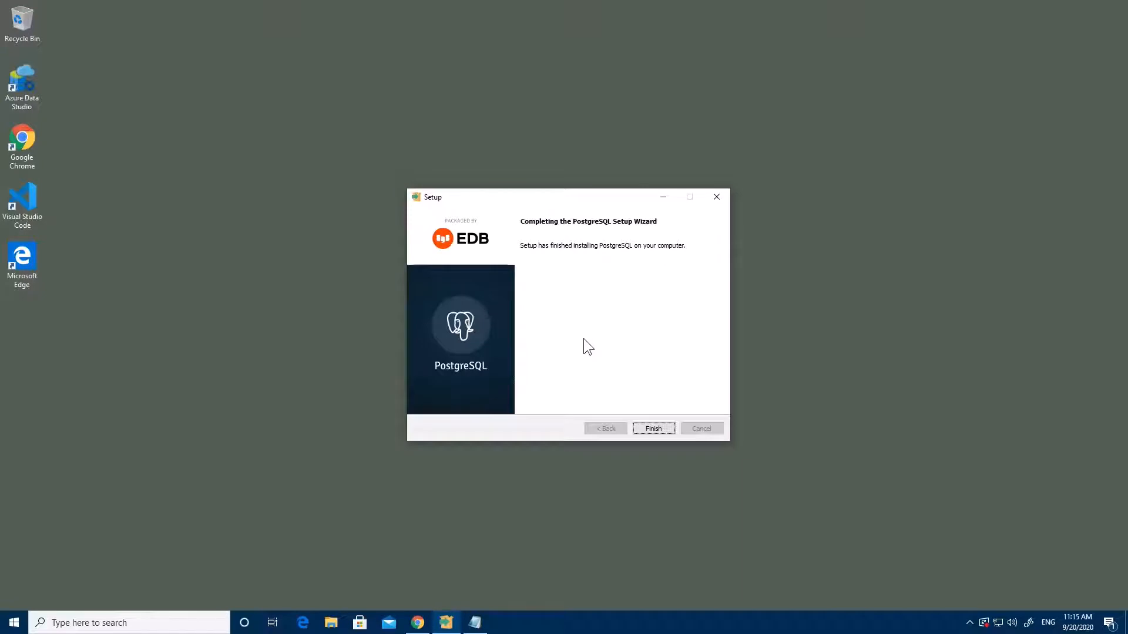
click(647, 428)
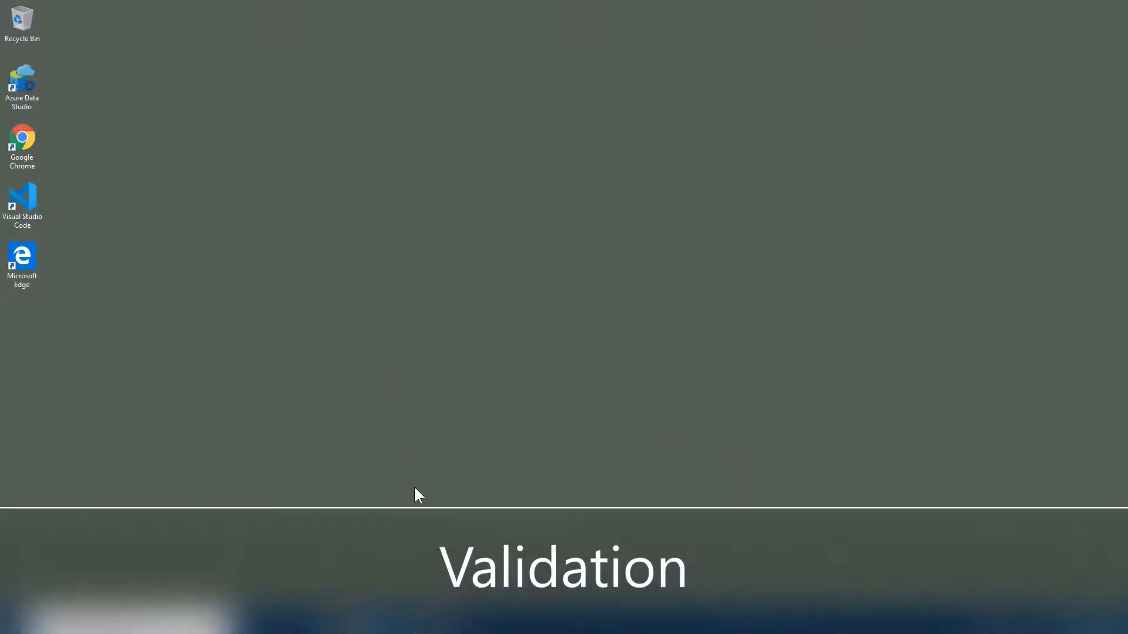
Search for 'services' in Windows and open the Services app
key(super)
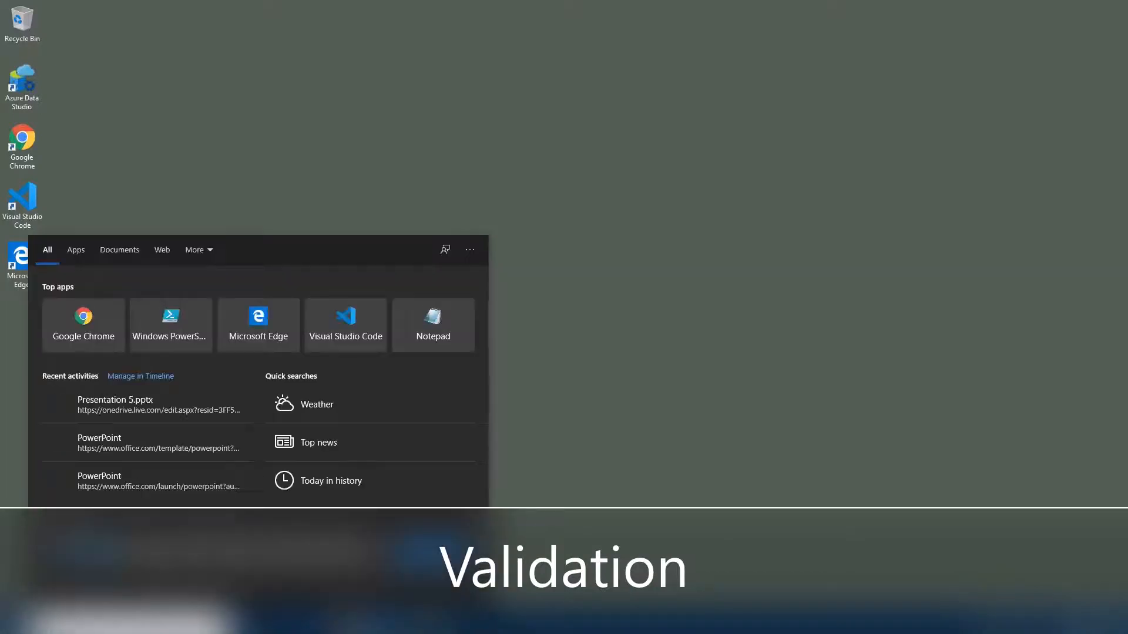
text(servoice)
key(BackSpace)
key(BackSpace)
key(BackSpace)
key(BackSpace)
text(ic)
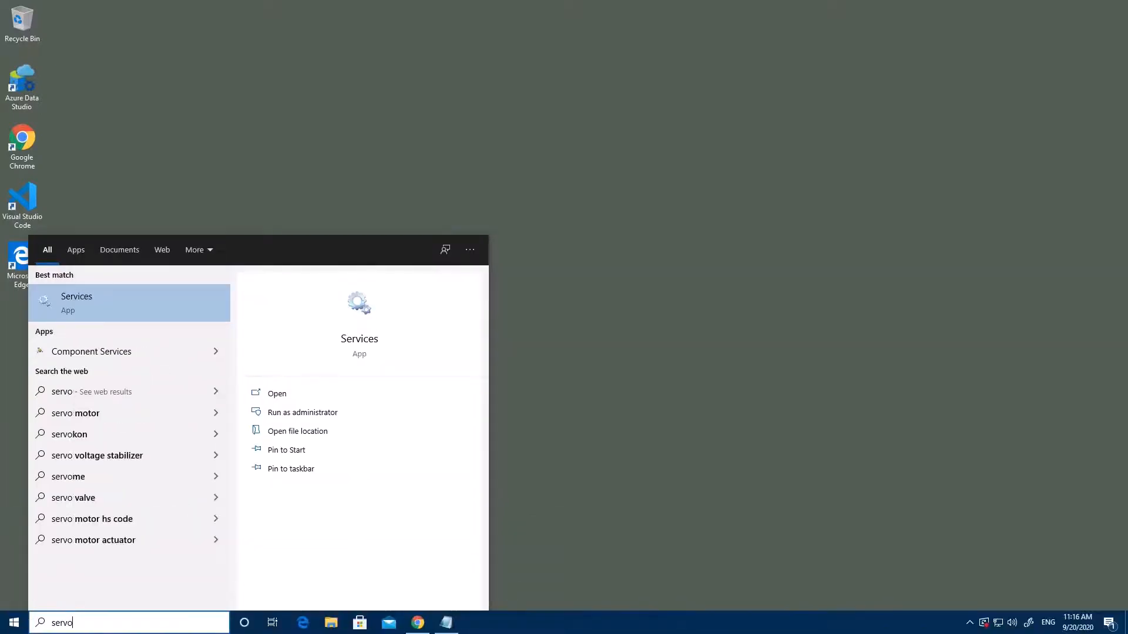
text(es)
key(Return)
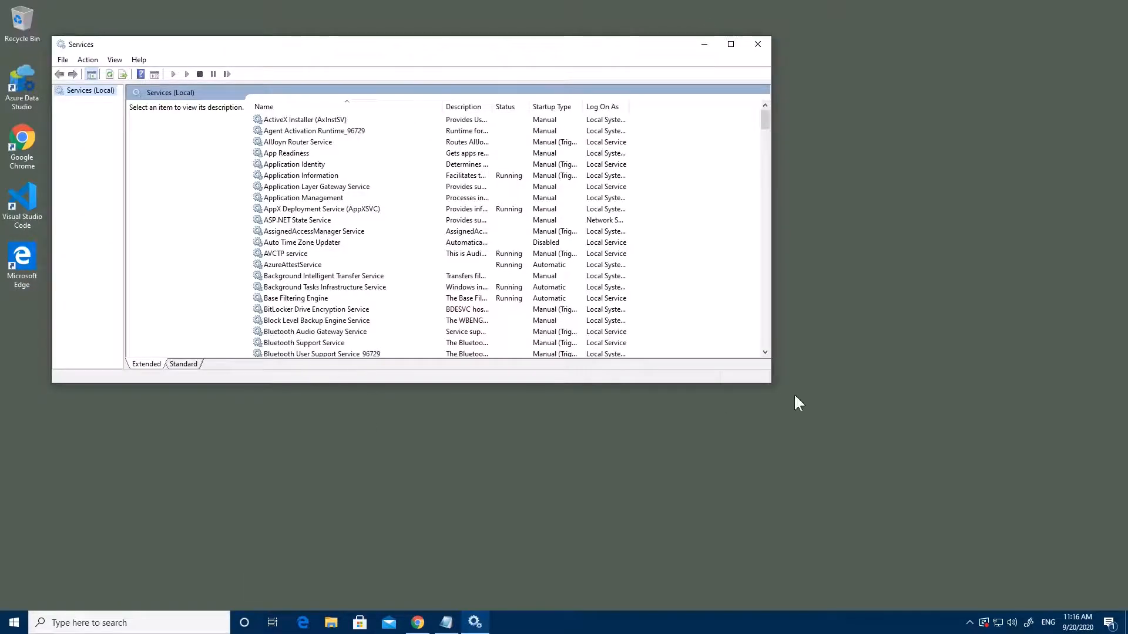
Enlarge the Services window, locate postgresql-x64-12, and open its Properties
drag(771, 384, 920, 497)
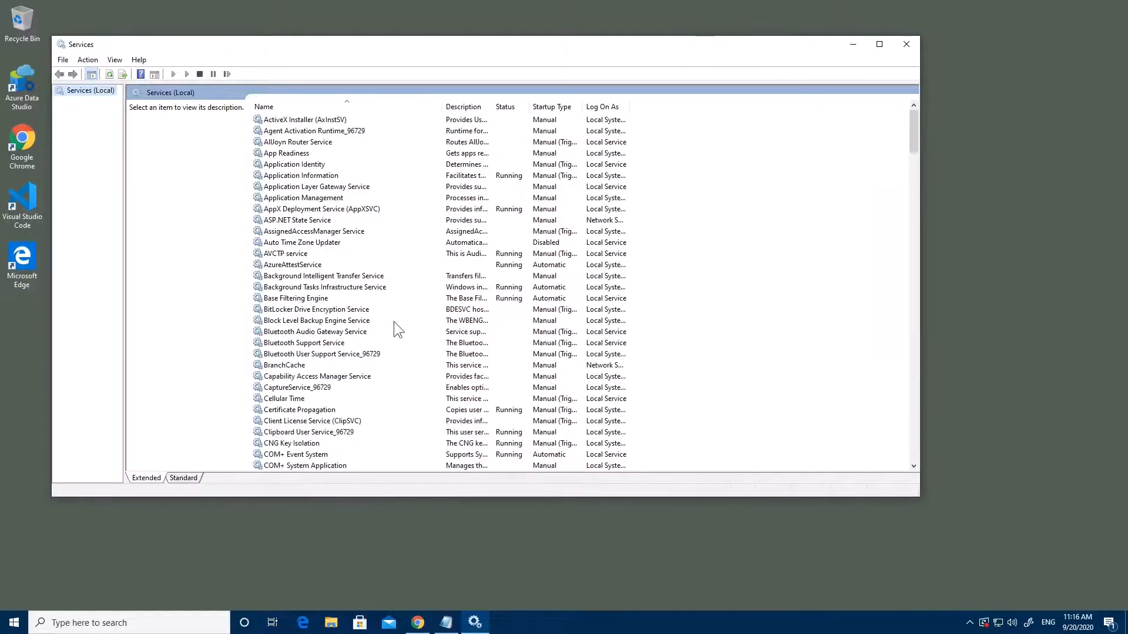
click(354, 287)
key(p)
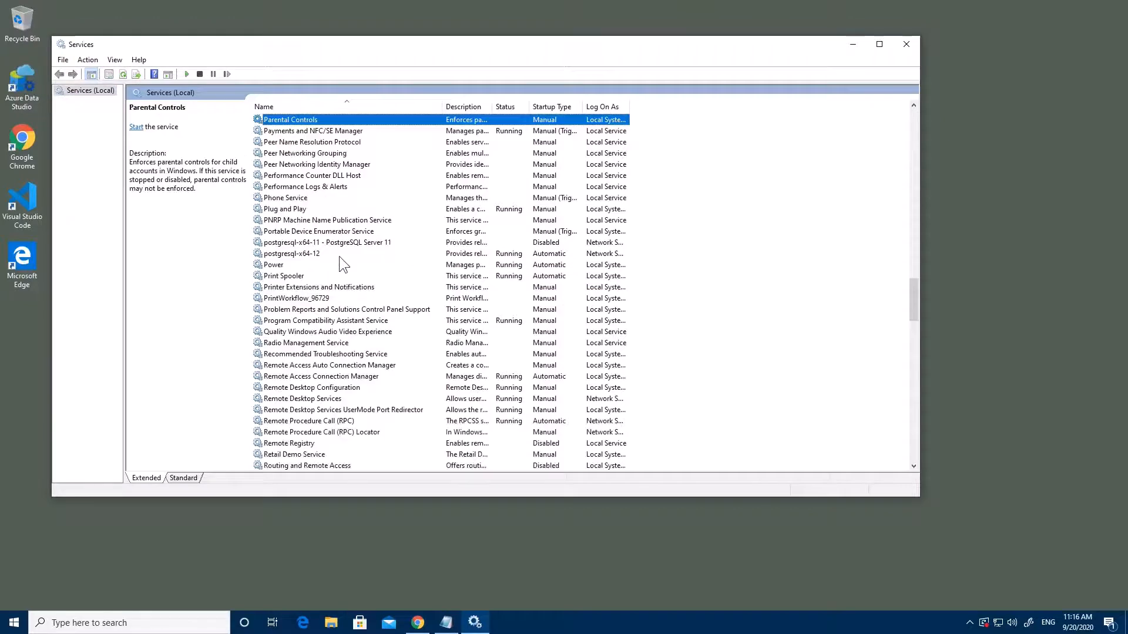
click(351, 242)
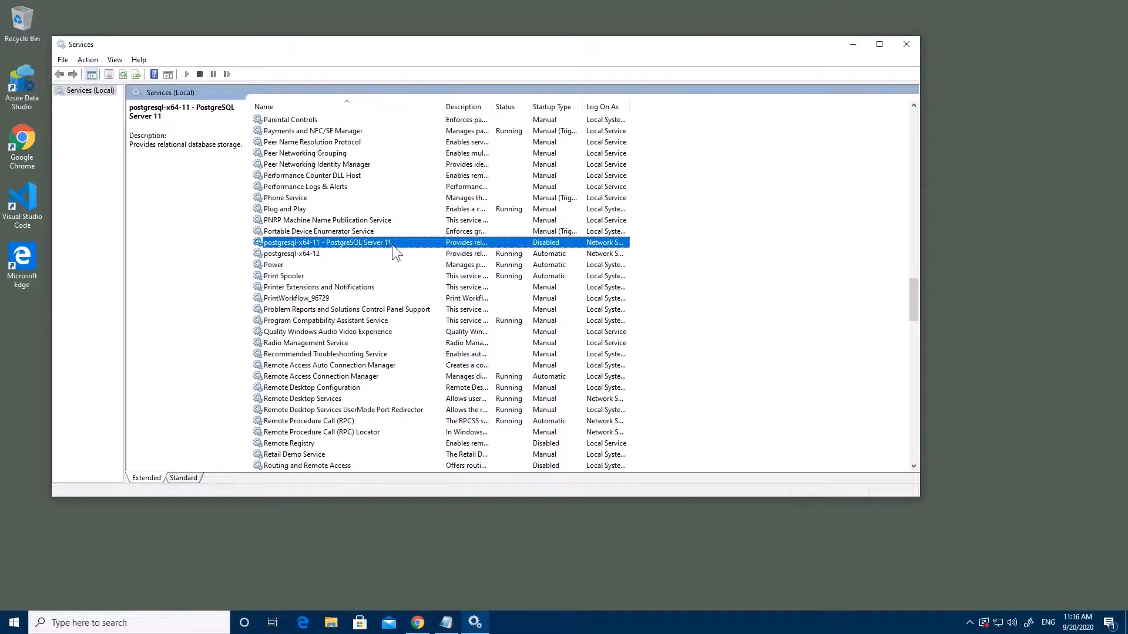
click(310, 254)
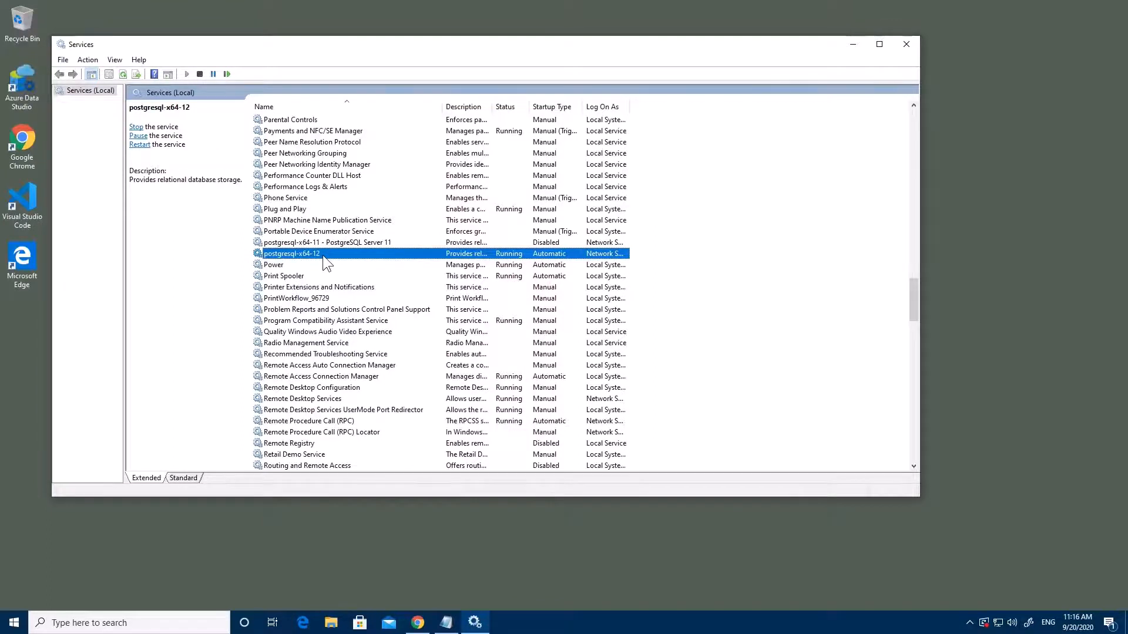
right_click(323, 255)
click(359, 365)
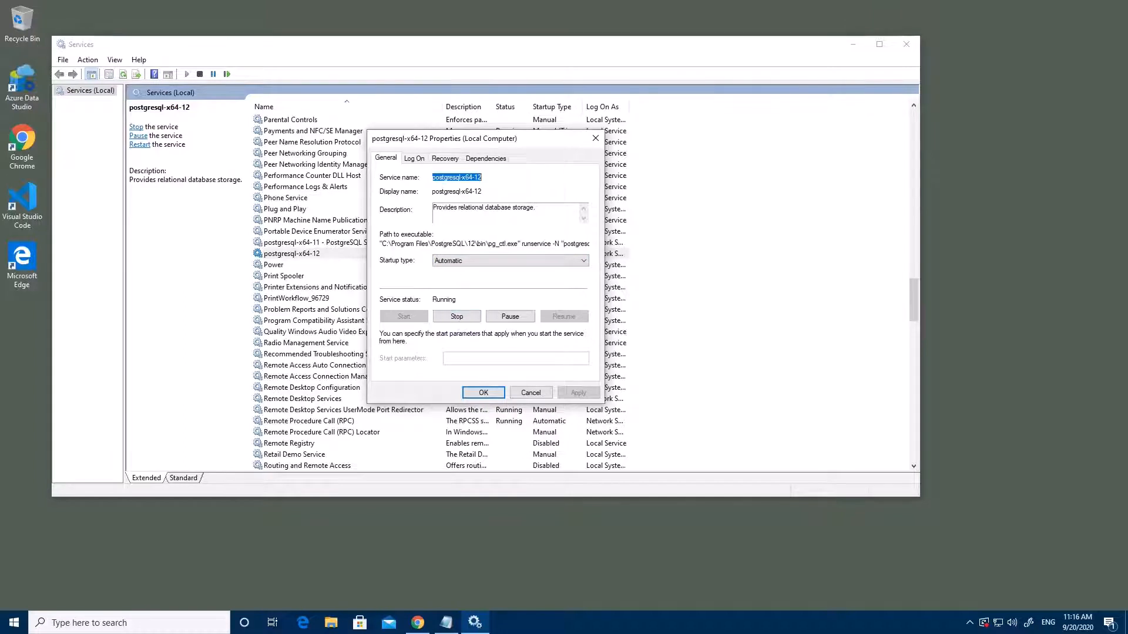
Confirm the Log On tab shows the Network Service account, then close the dialog
click(415, 159)
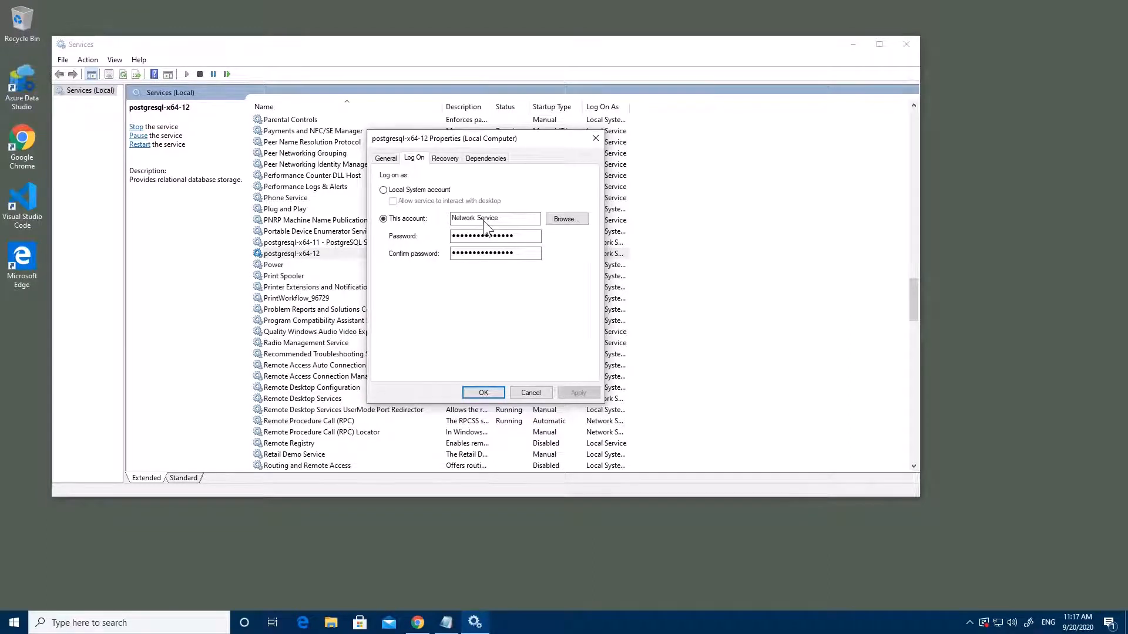
click(500, 394)
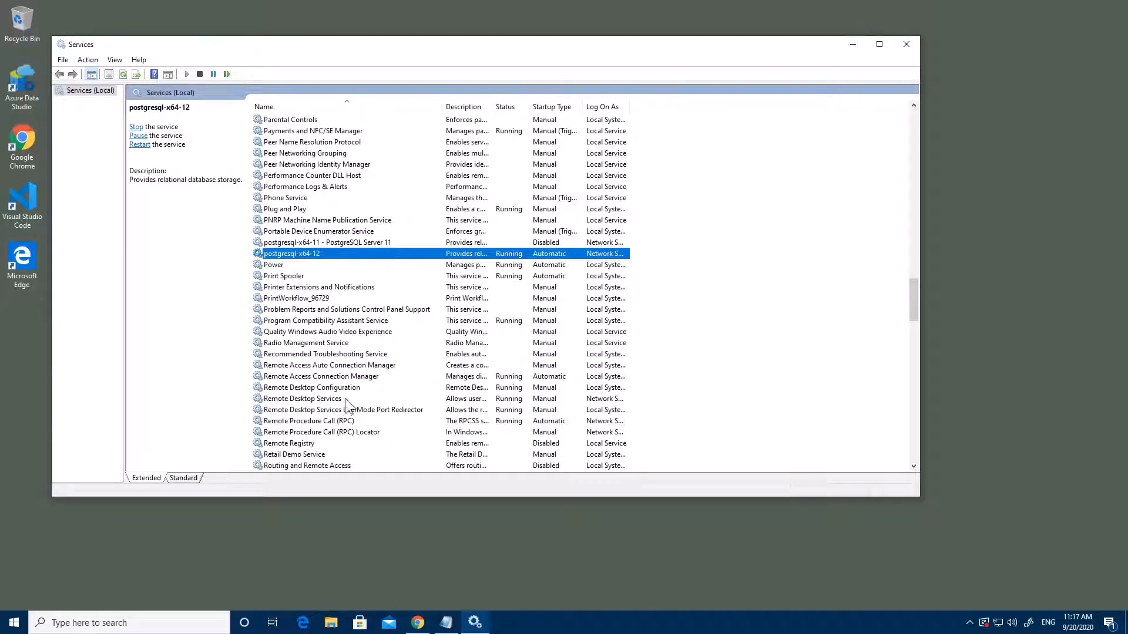
Minimize Services and launch pgAdmin 4 from a Windows search for 'pgadmin'
click(853, 45)
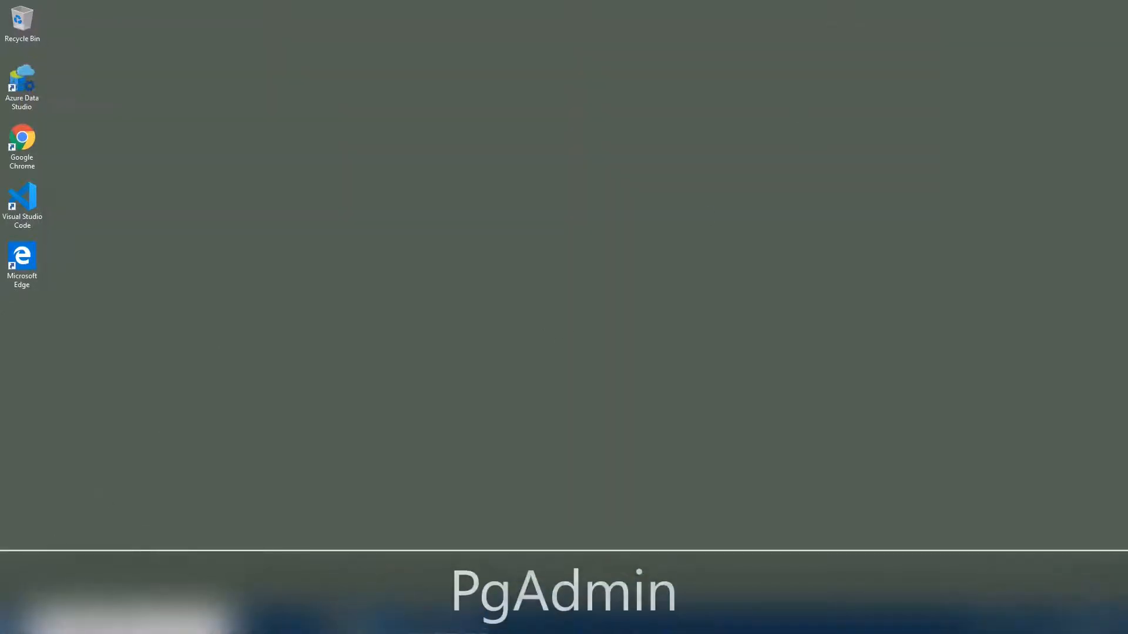
click(71, 622)
text(pgadmin)
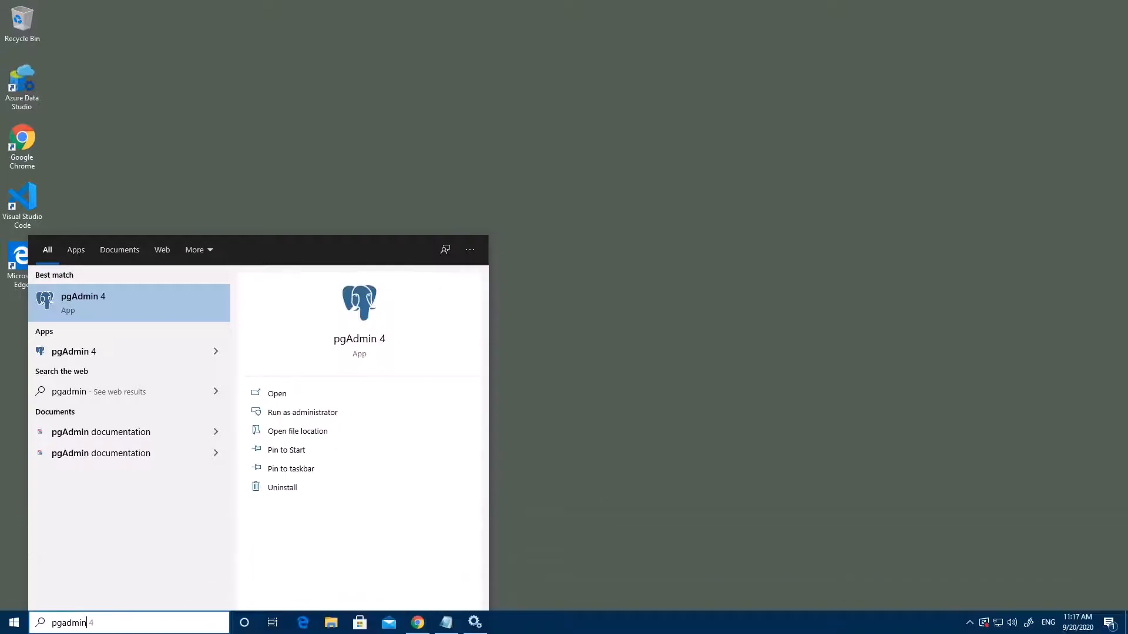
click(150, 300)
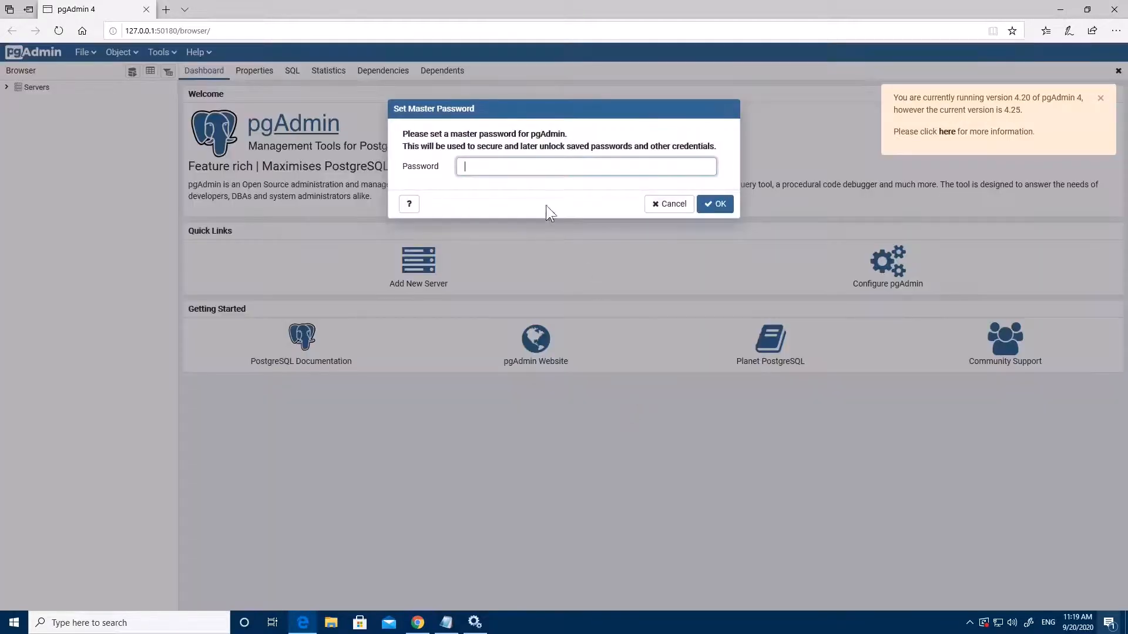
Set the master password and expand Servers to show PostgreSQL 11 and PostgreSQL 12
click(540, 162)
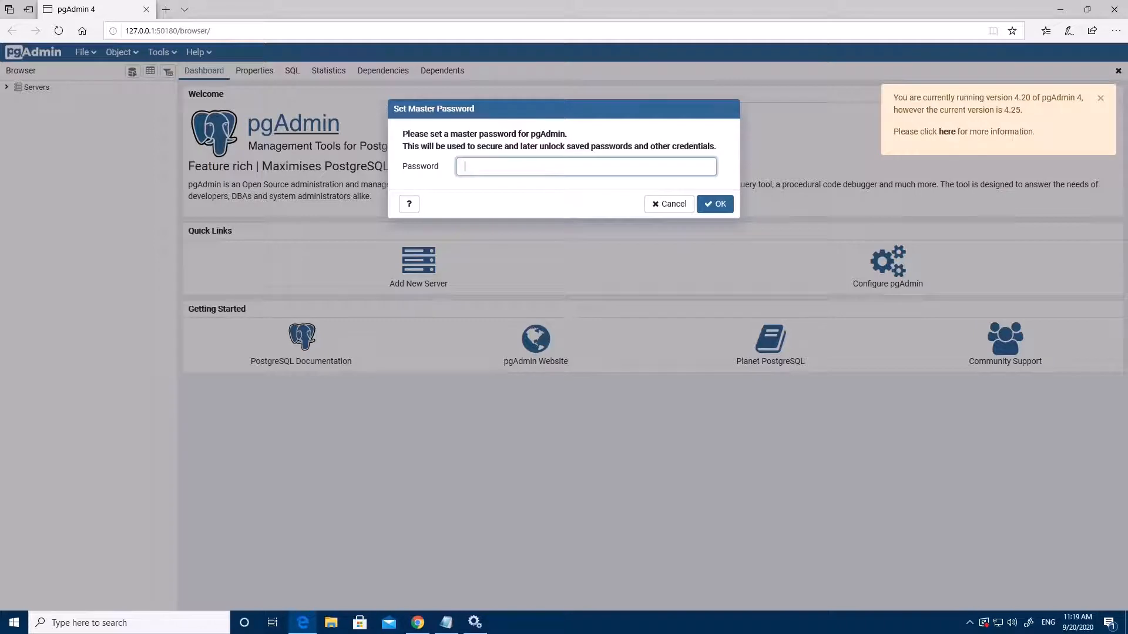
drag(568, 134, 519, 135)
click(411, 169)
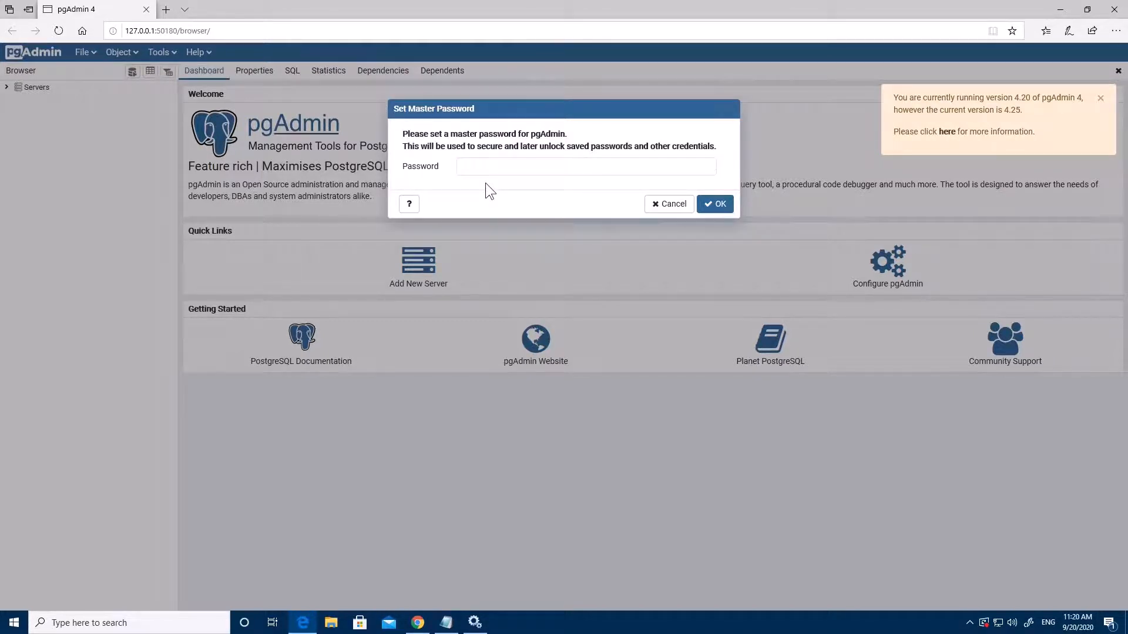
click(505, 167)
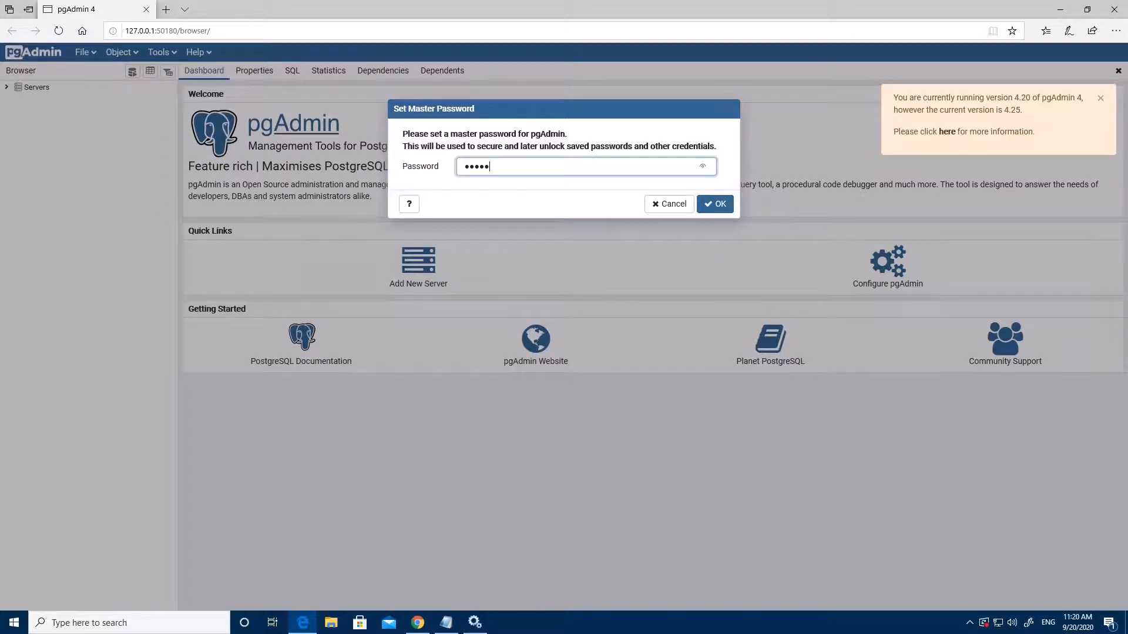
key(Return)
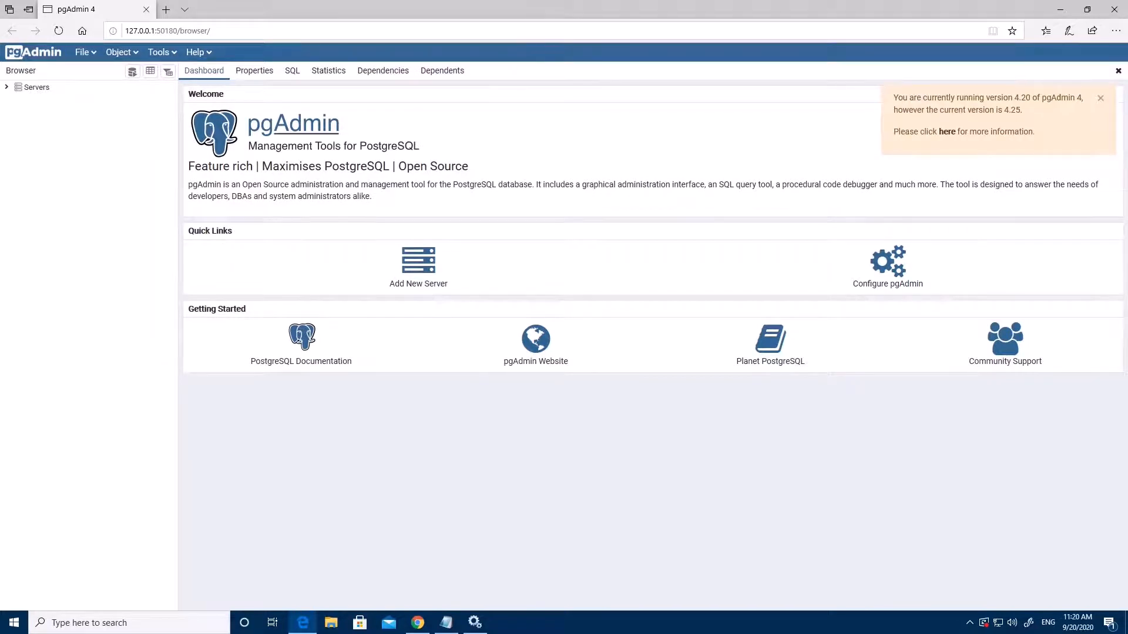
click(7, 87)
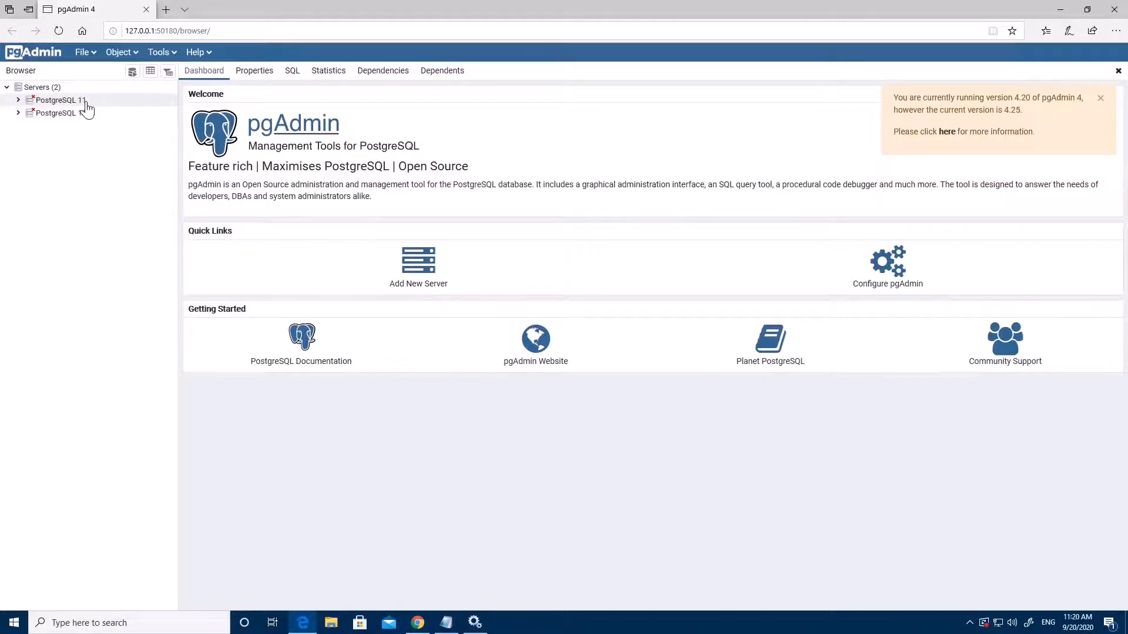
Connect to the PostgreSQL 12 server with the postgres password, ticking Save Password
click(18, 114)
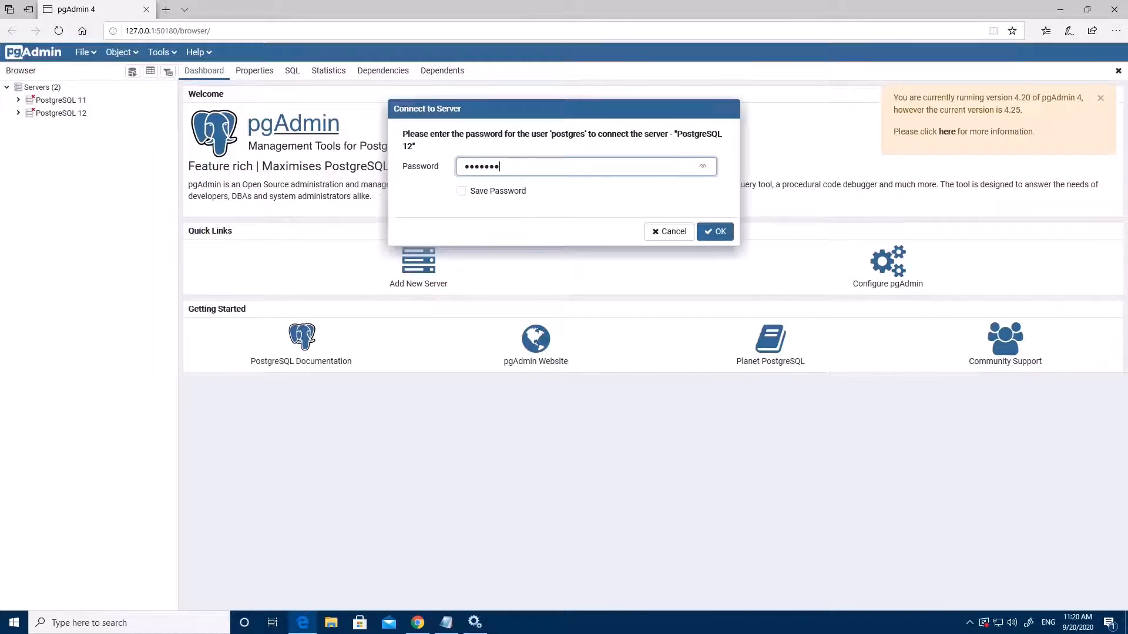
click(470, 192)
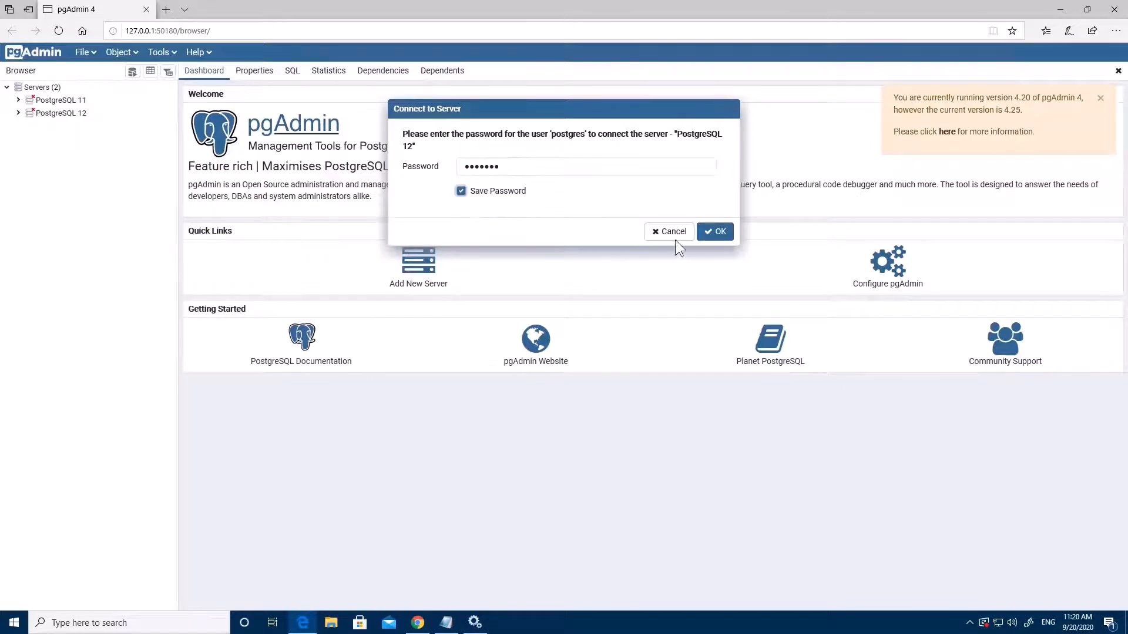
click(715, 230)
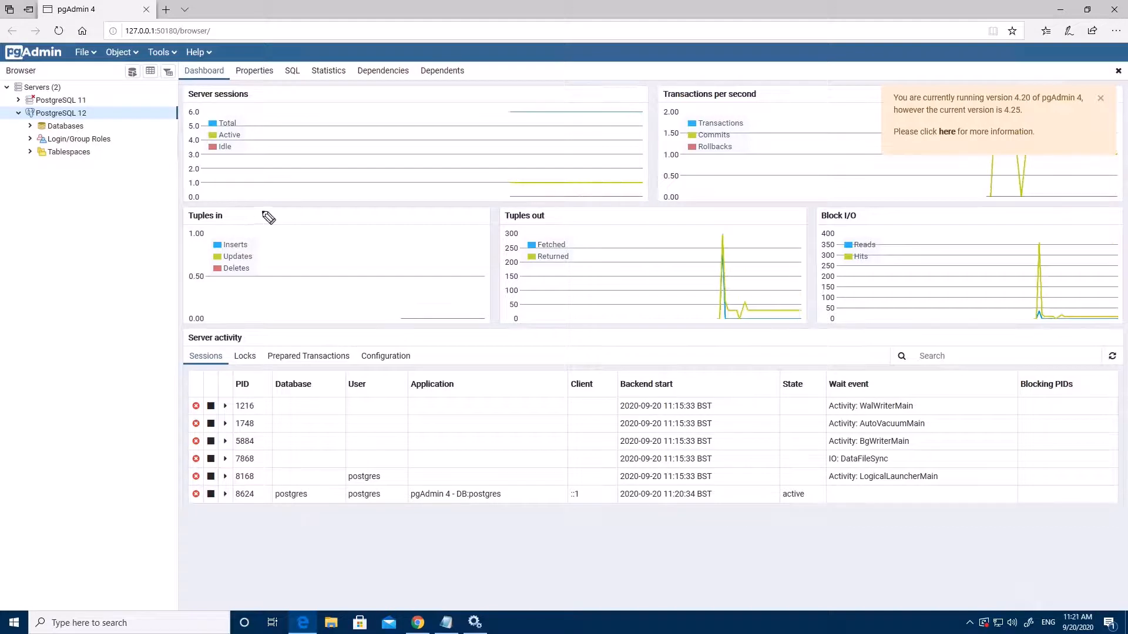
mouse_move(120, 160)
mouse_down()
mouse_move(142, 162)
mouse_move(120, 170)
mouse_up()
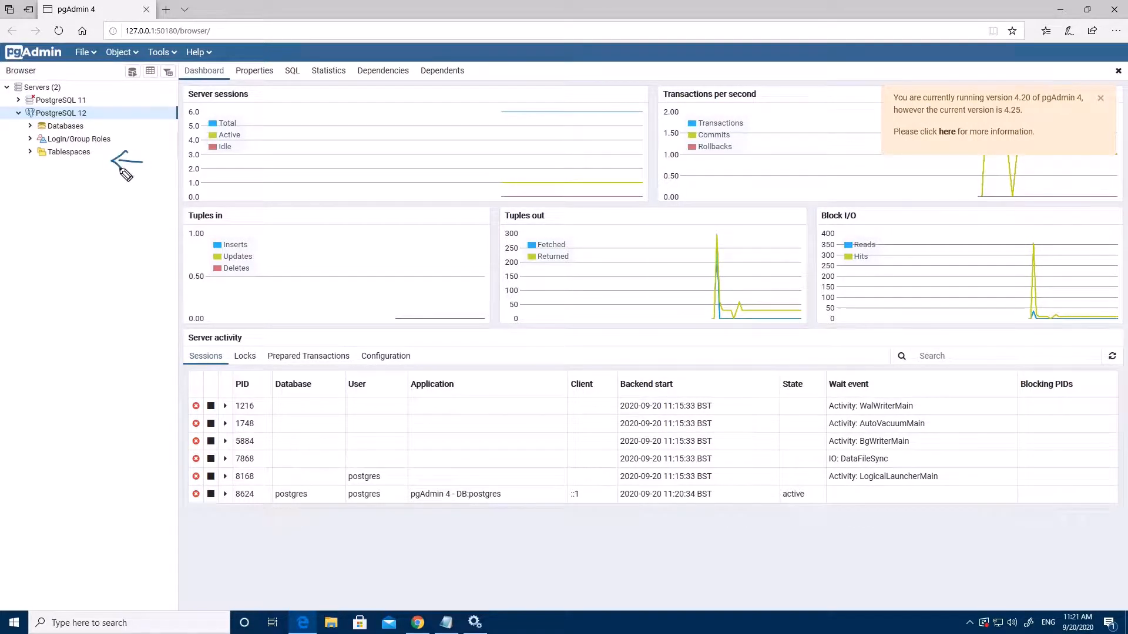
drag(38, 171, 93, 170)
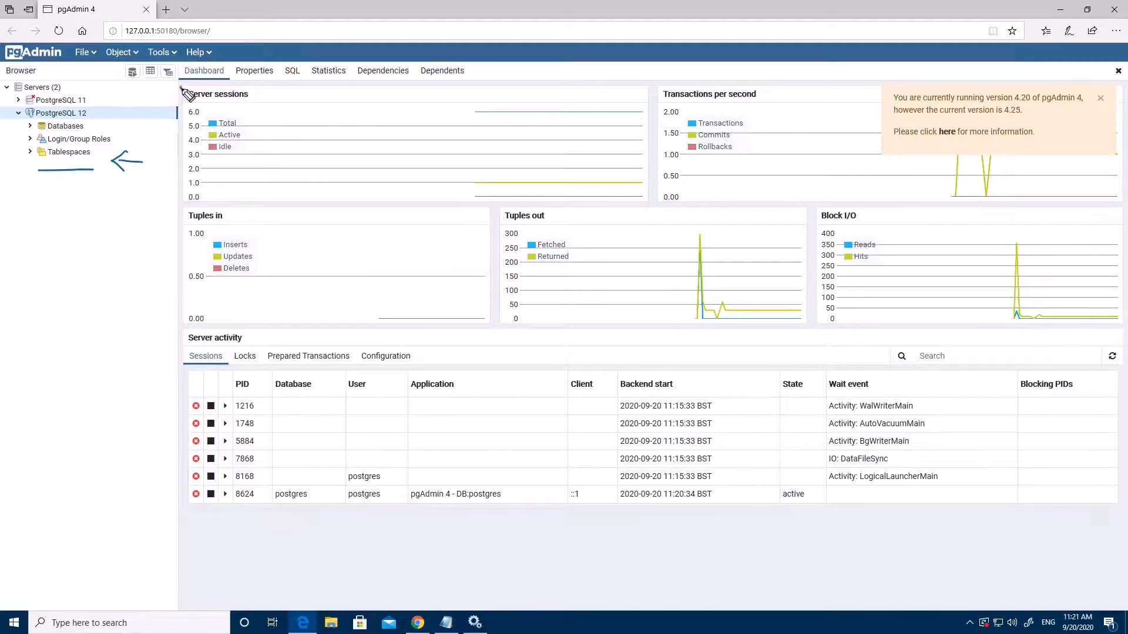
drag(181, 88, 229, 80)
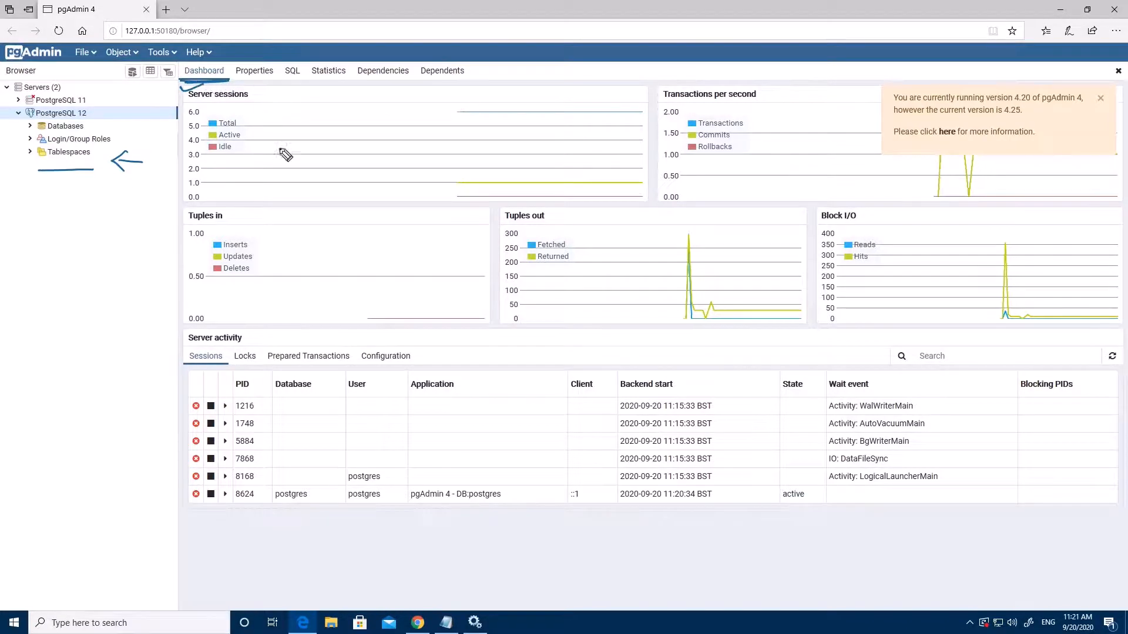
drag(682, 104, 759, 105)
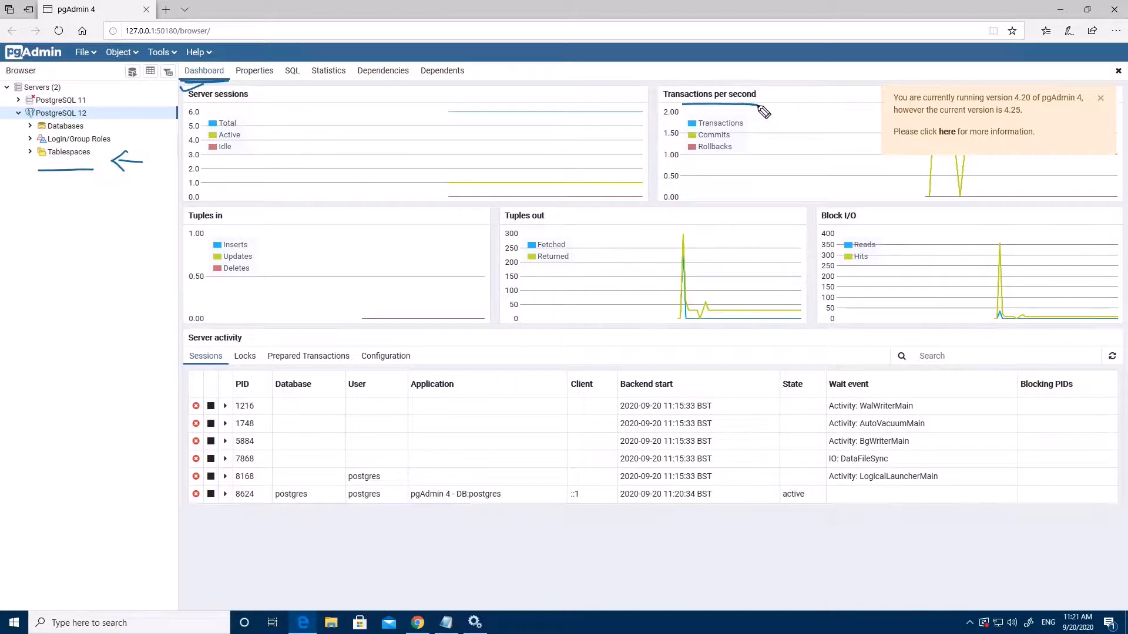
drag(188, 225, 230, 224)
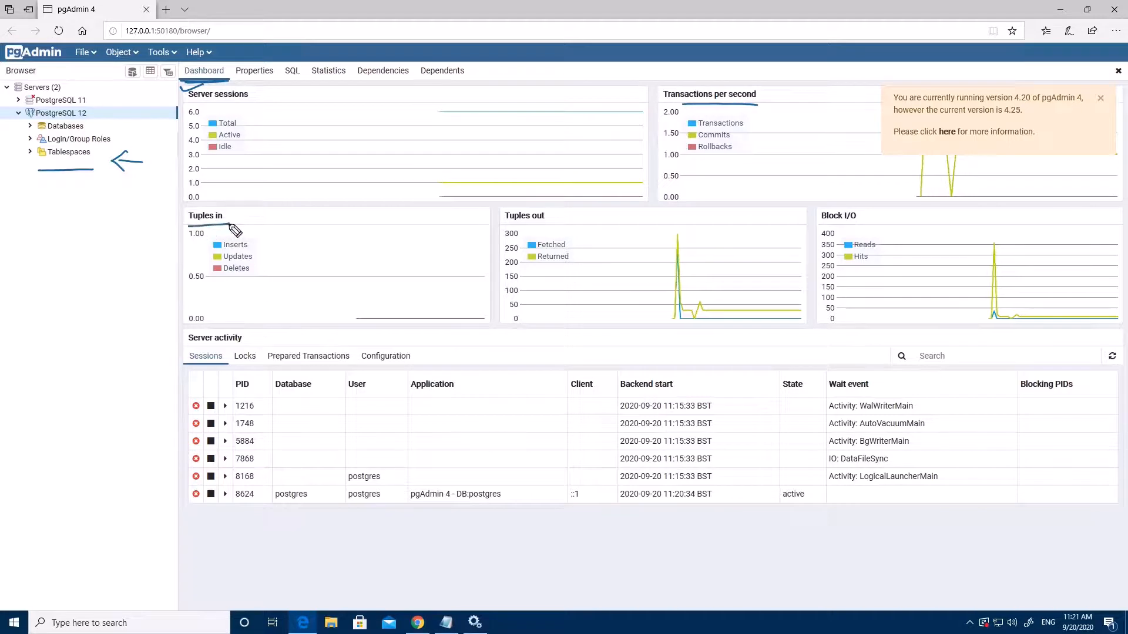
drag(506, 225, 552, 224)
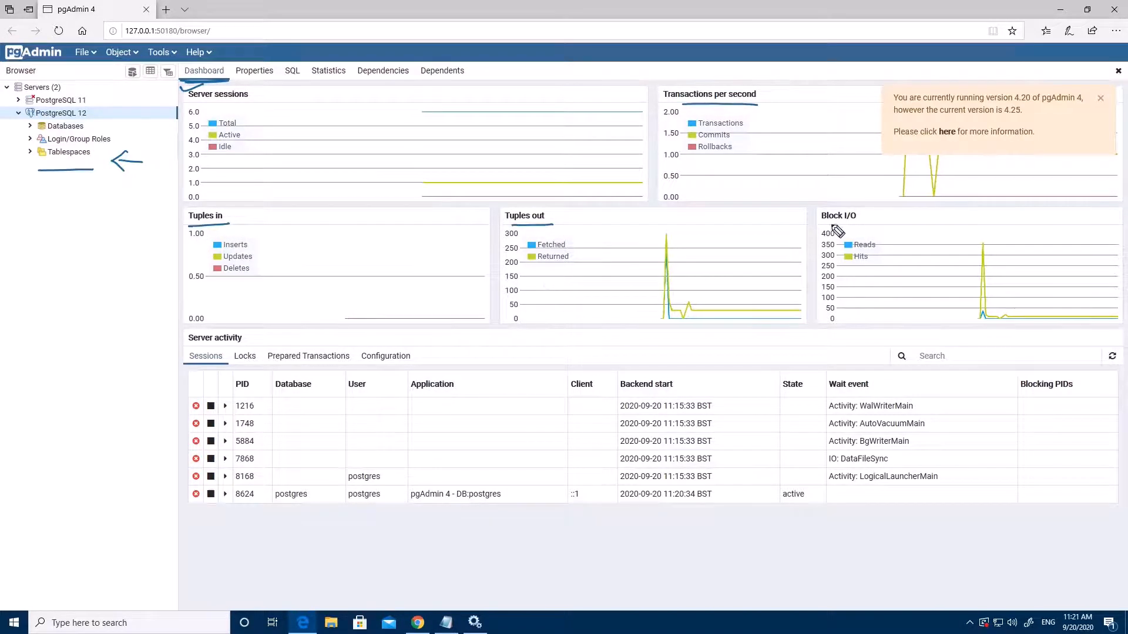
drag(823, 225, 861, 226)
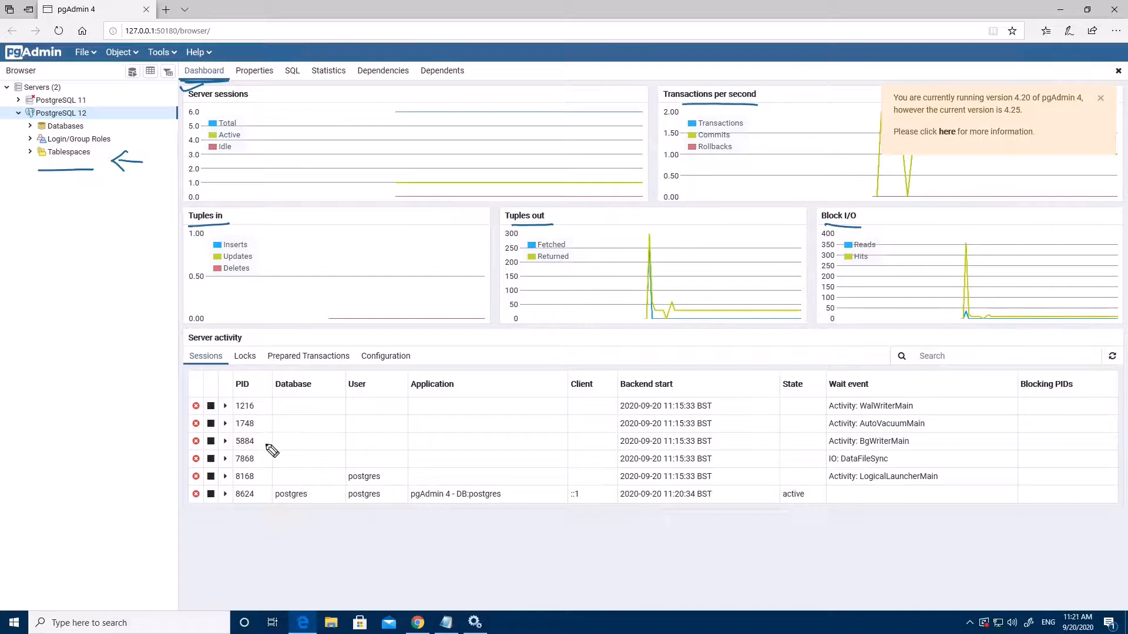
drag(262, 405, 268, 439)
mouse_move(257, 455)
mouse_down()
mouse_move(268, 455)
mouse_move(273, 486)
mouse_up()
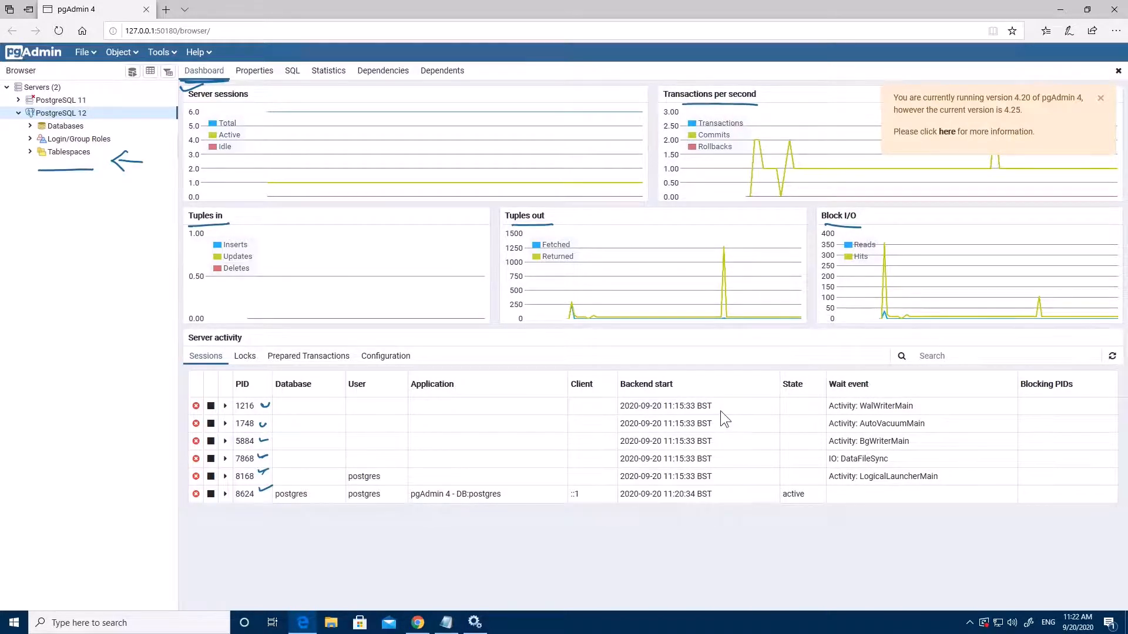
click(984, 355)
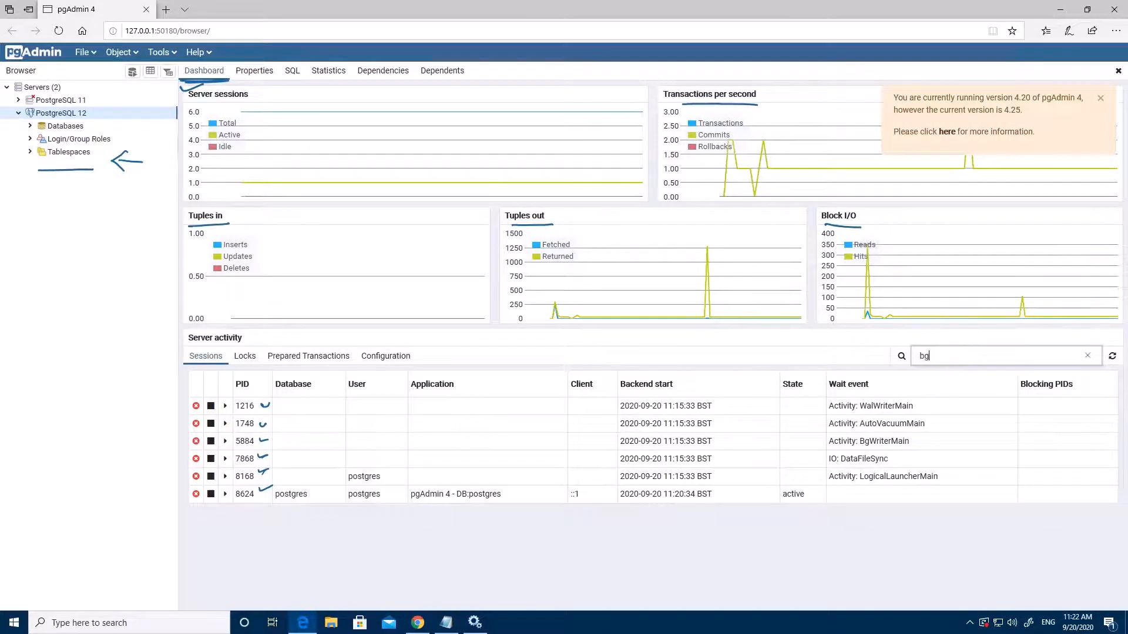
text(w)
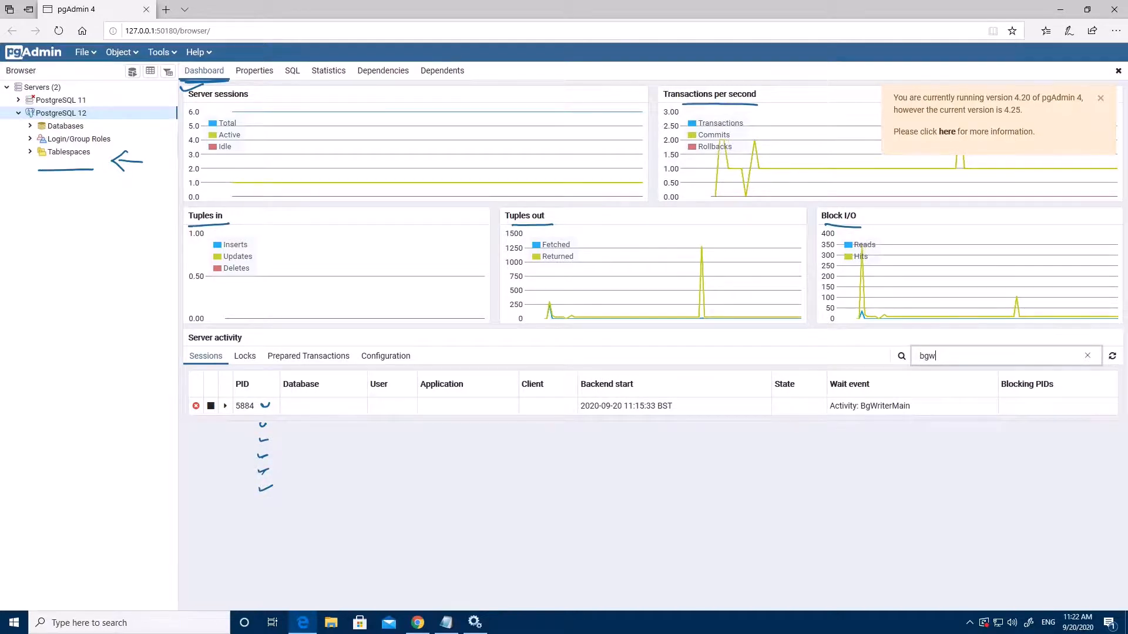
key(BackSpace)
key(BackSpace)
key(BackSpace)
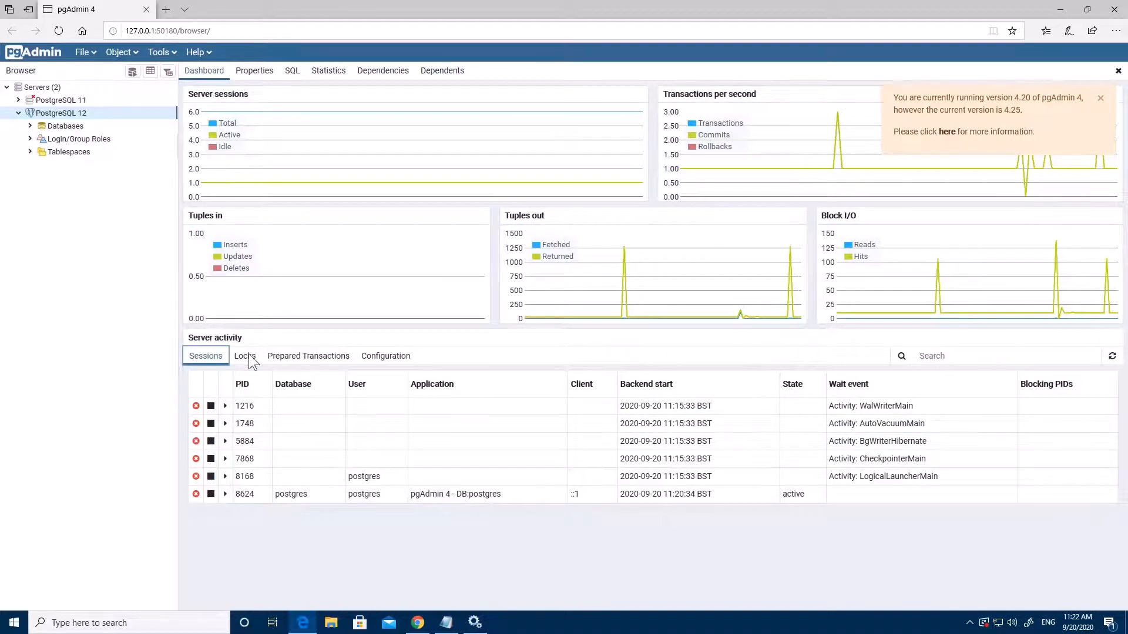
Browse Locks, Prepared Transactions and the Configuration settings list, then dismiss the version update notice
click(248, 355)
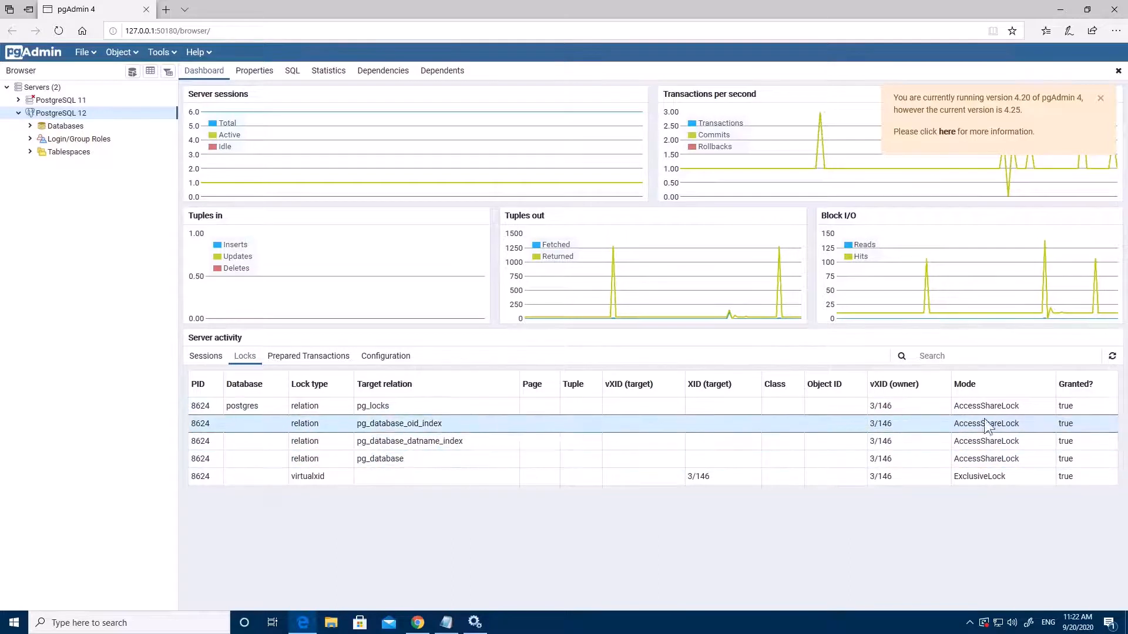
click(297, 357)
click(385, 356)
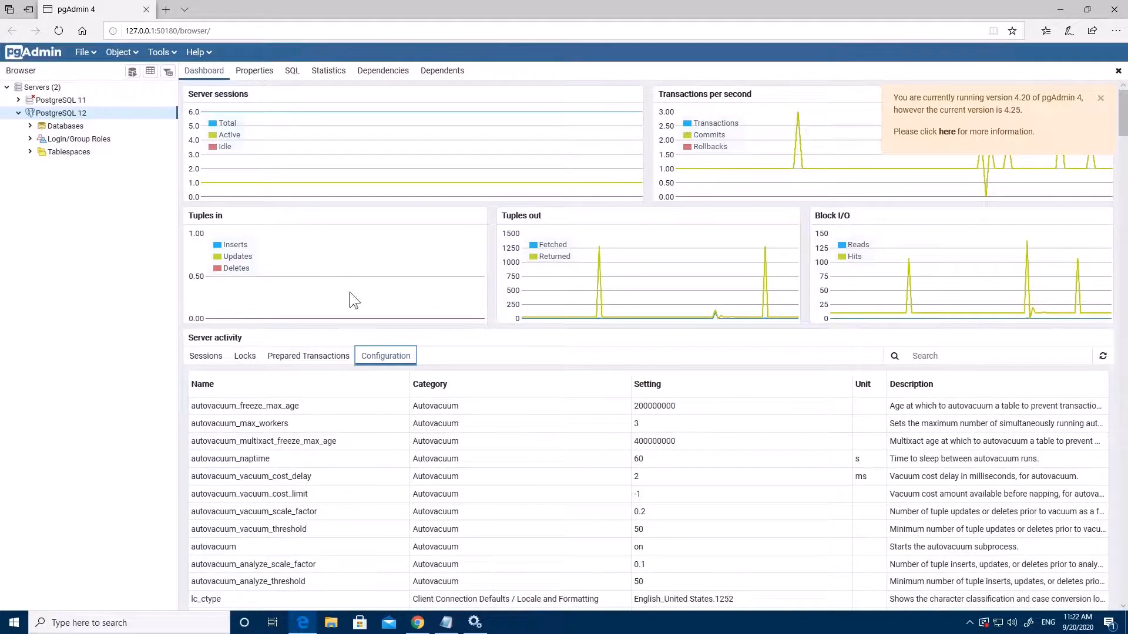
scroll(397, 440, down, 4)
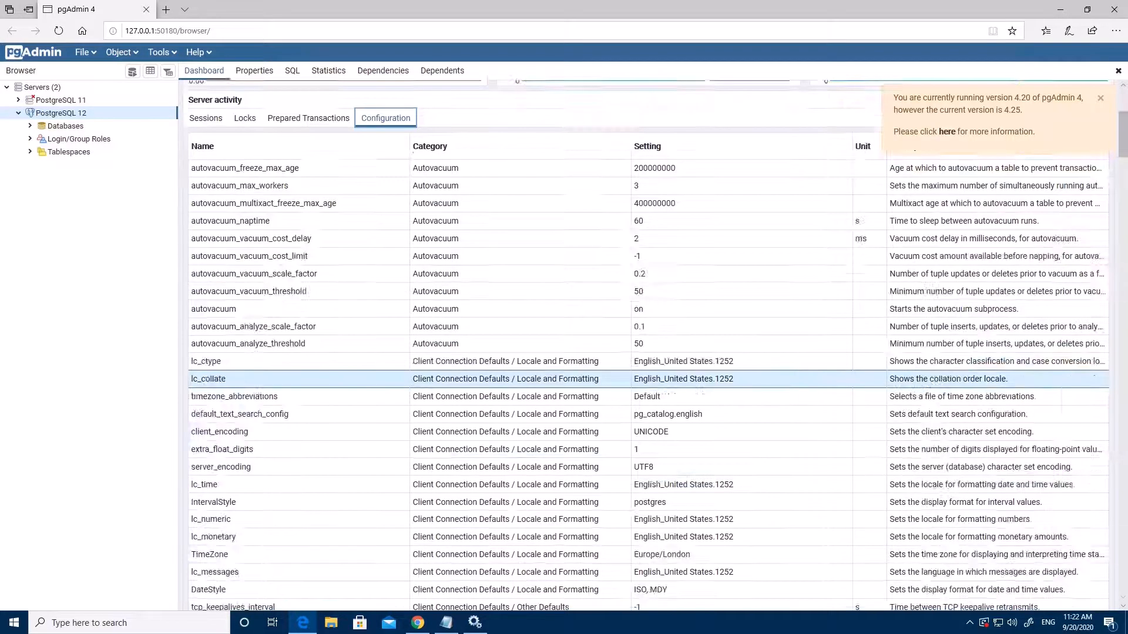
scroll(657, 424, down, 8)
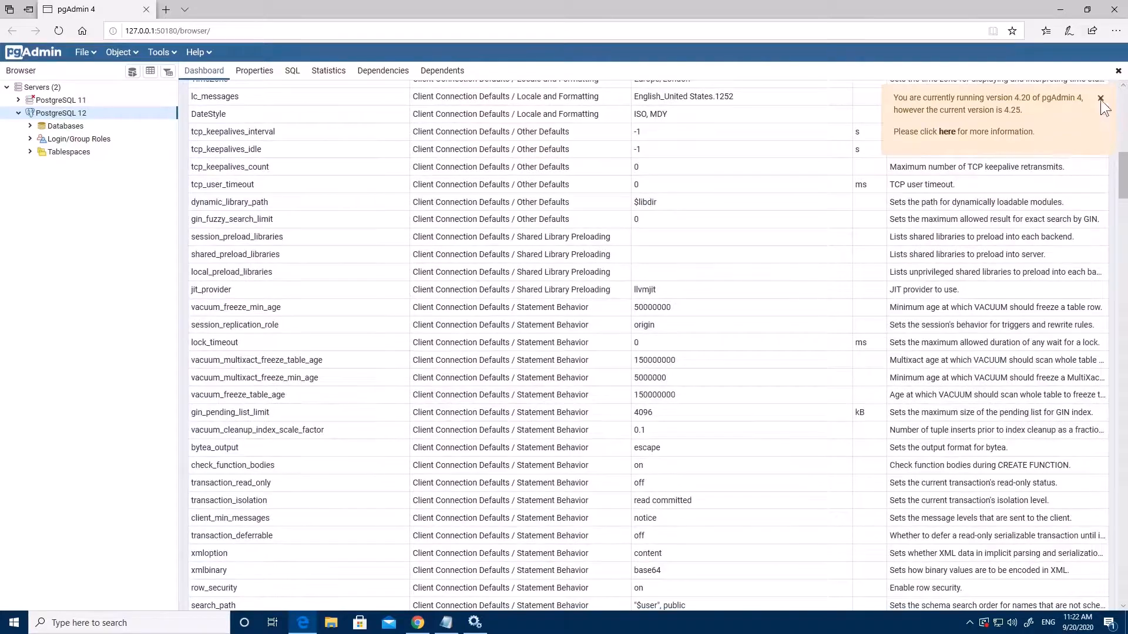
click(1100, 98)
drag(1119, 171, 1116, 100)
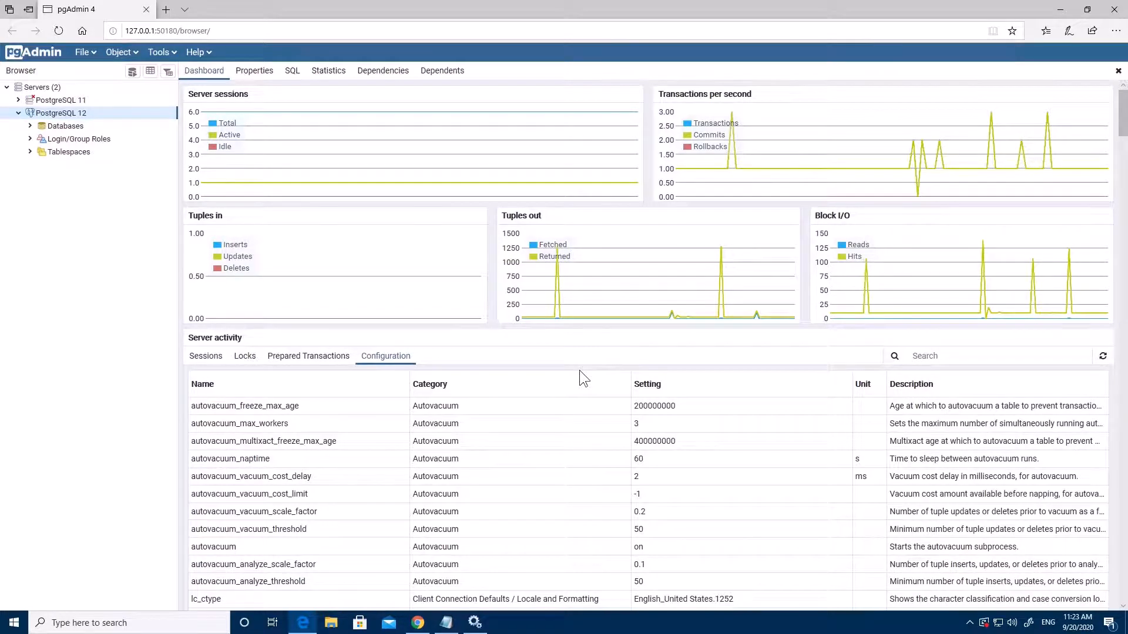
Review PostgreSQL 12's Properties: version 12.4, host localhost, port 5433, maintenance database postgres
click(262, 79)
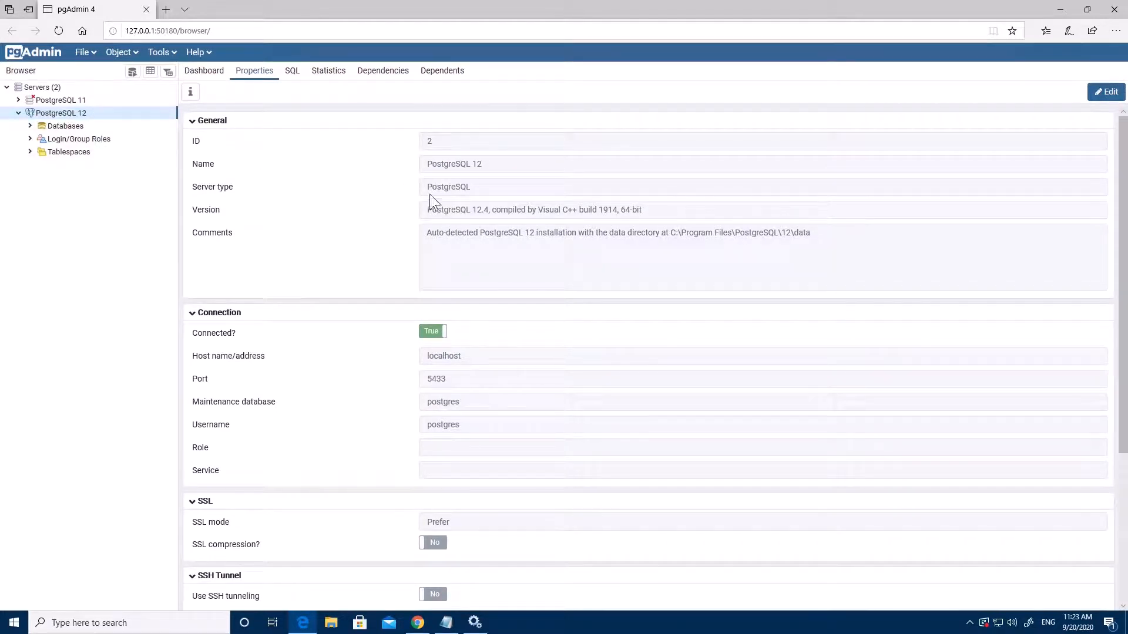
drag(442, 187, 486, 189)
click(687, 213)
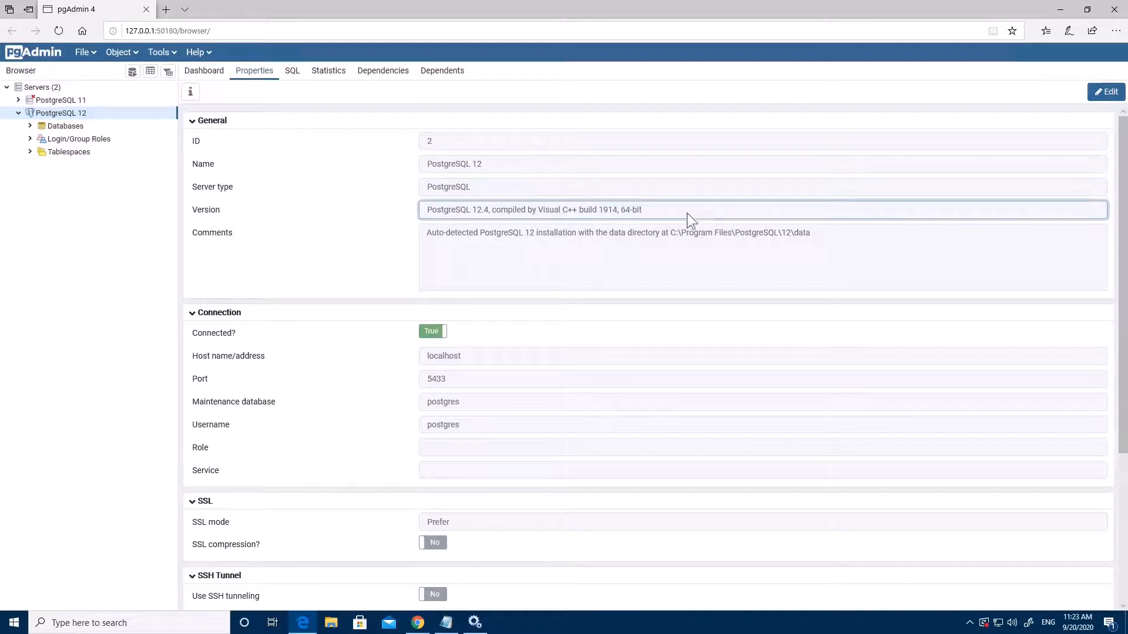
click(522, 269)
click(541, 356)
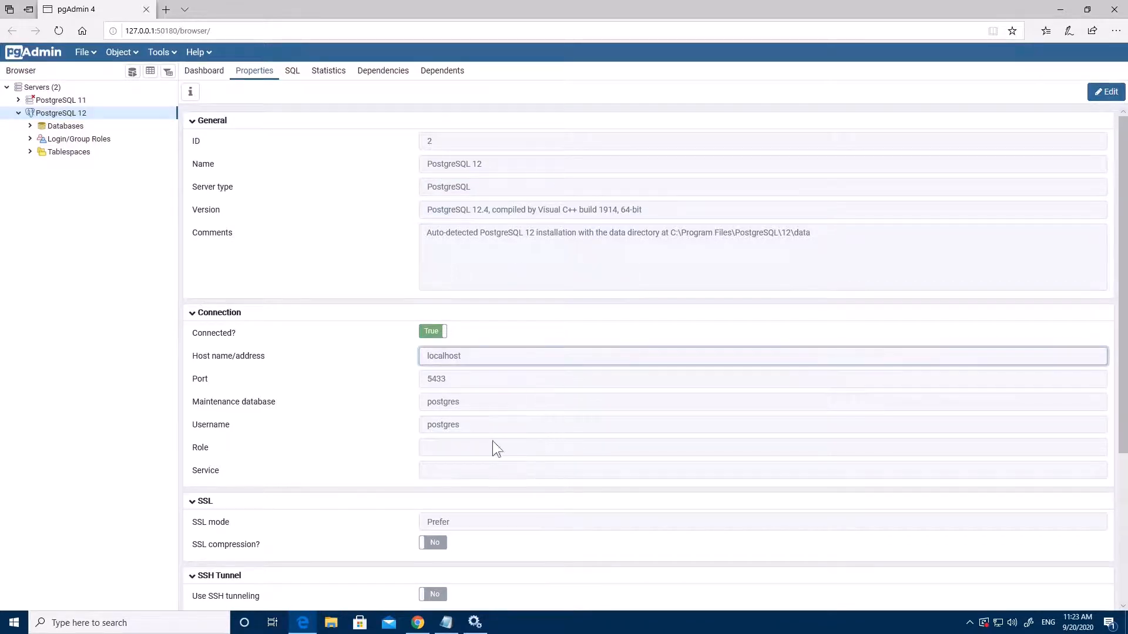
click(343, 397)
drag(456, 377, 408, 376)
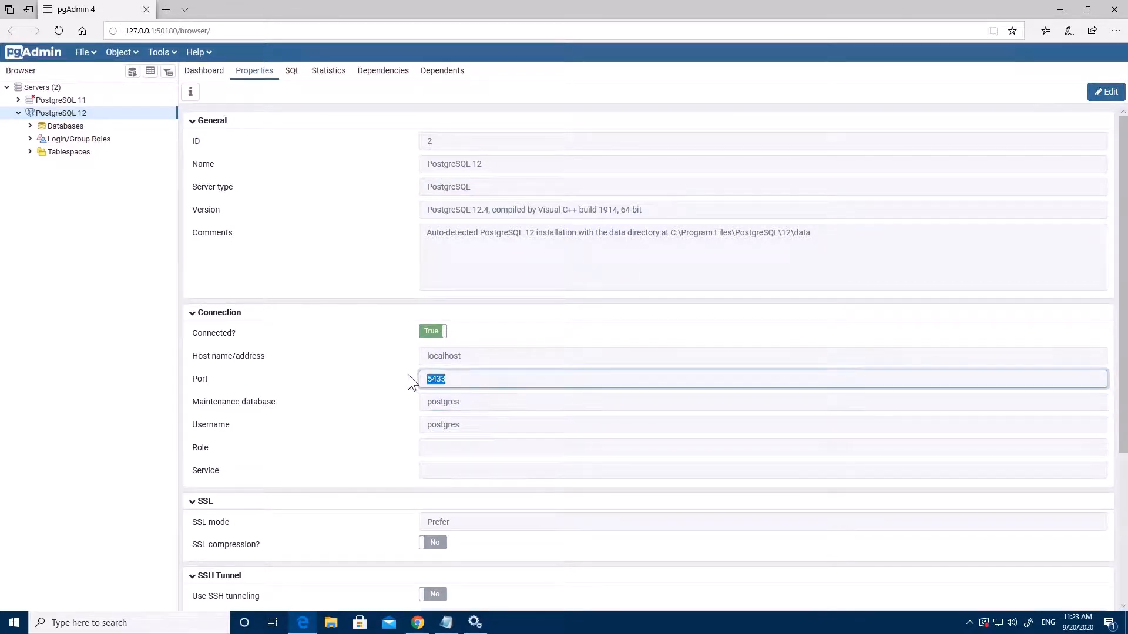
click(347, 401)
scroll(386, 417, down, 2)
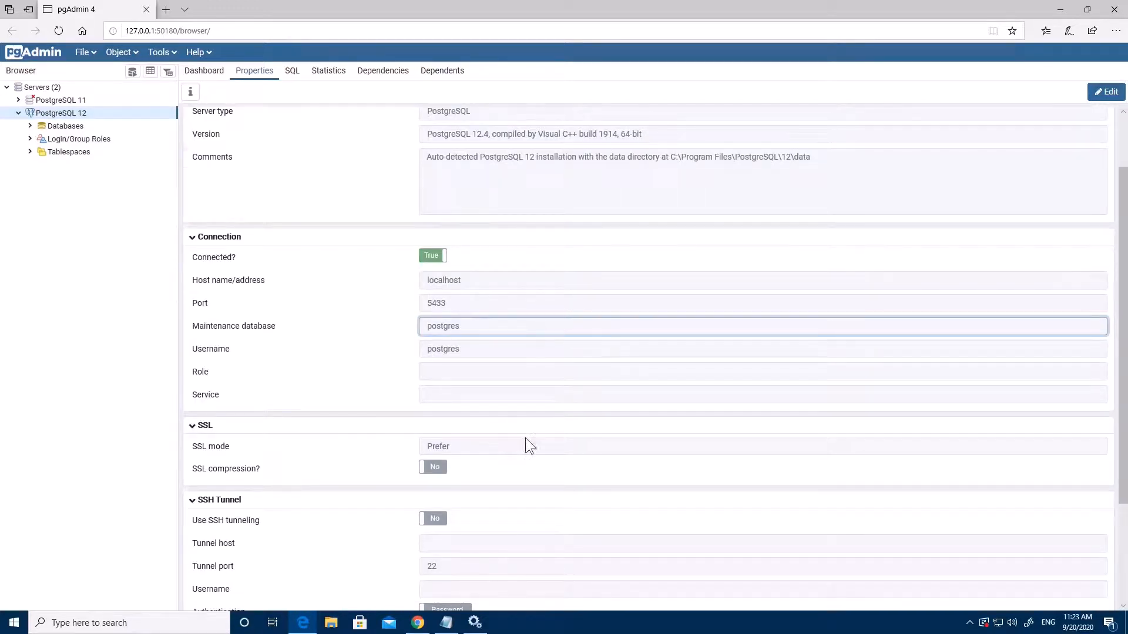
scroll(526, 438, down, 3)
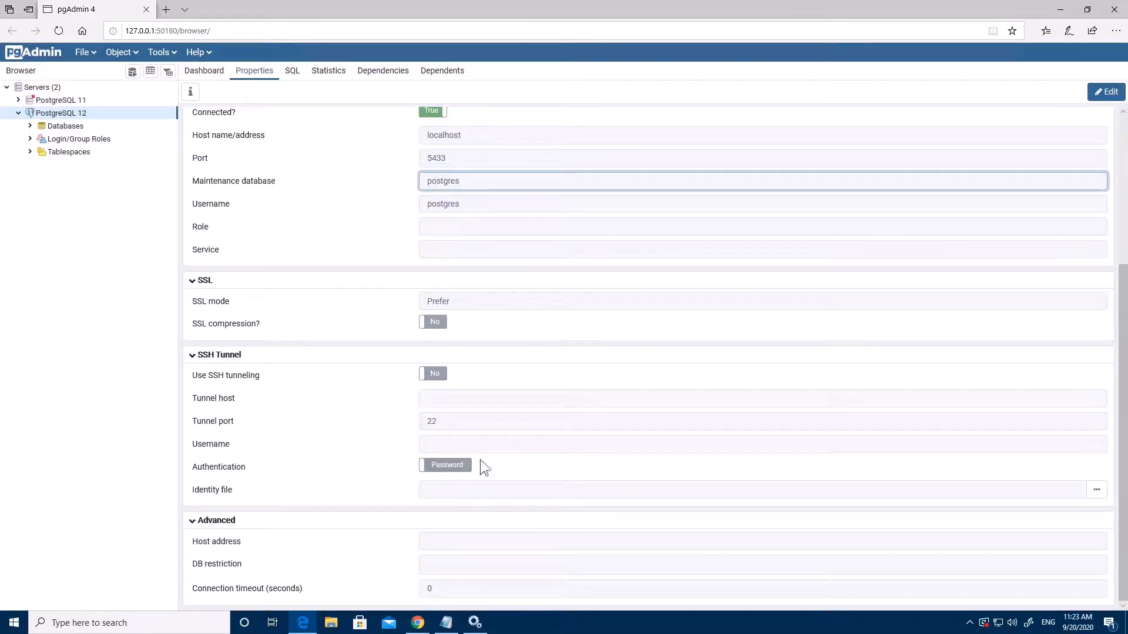
Expand Databases and postgres, viewing the postgres database's SQL and Properties tabs
click(293, 74)
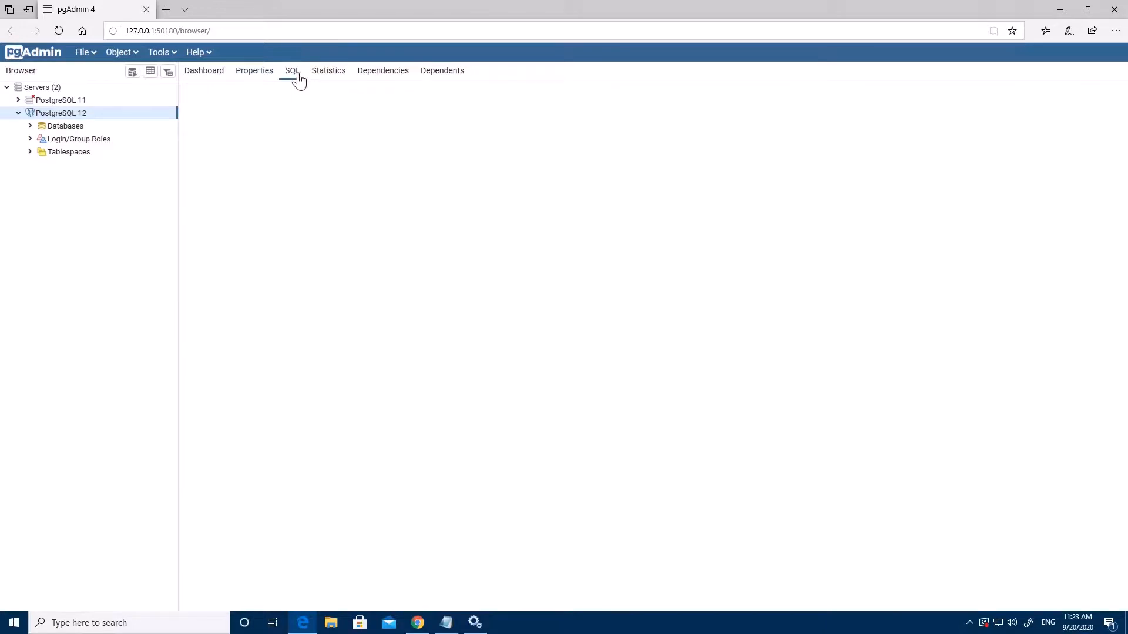
click(30, 126)
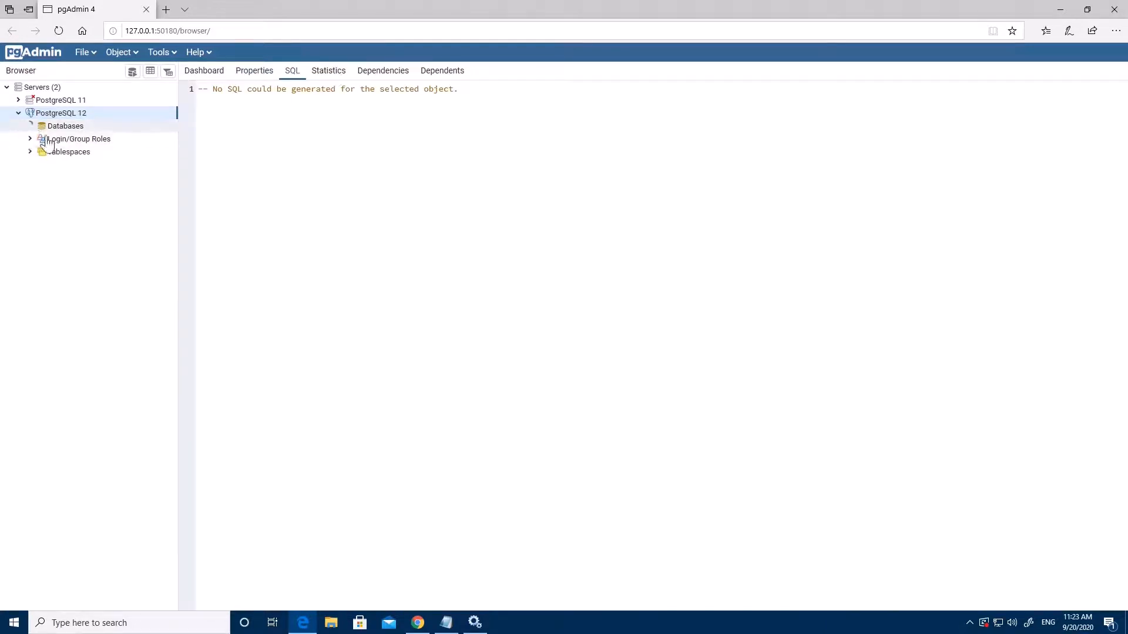
click(42, 139)
click(74, 140)
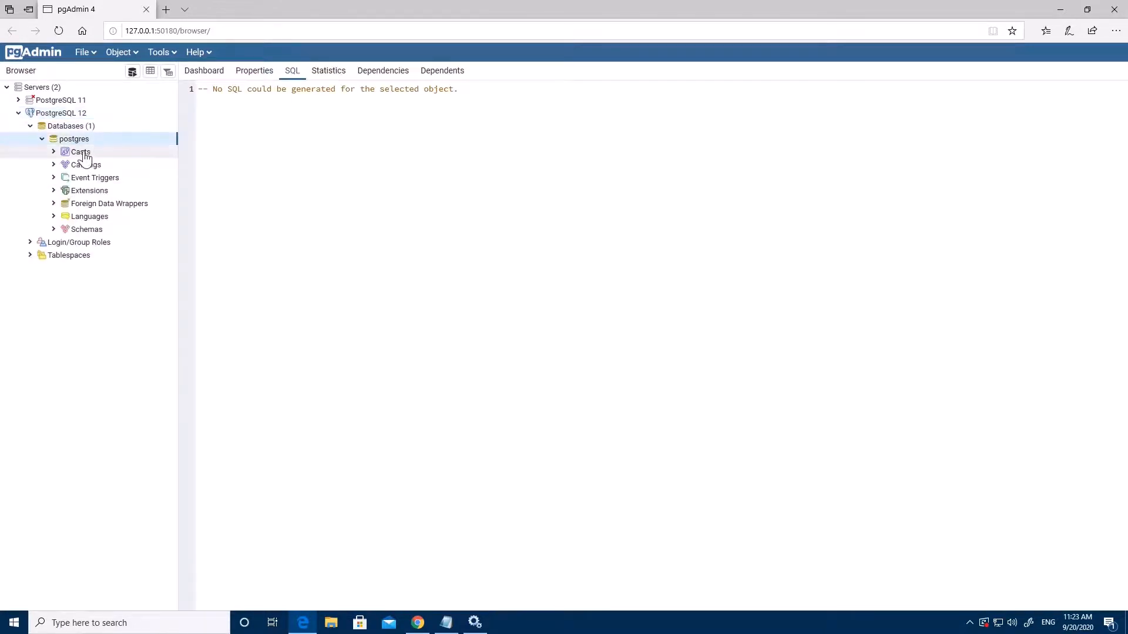
click(266, 71)
click(289, 70)
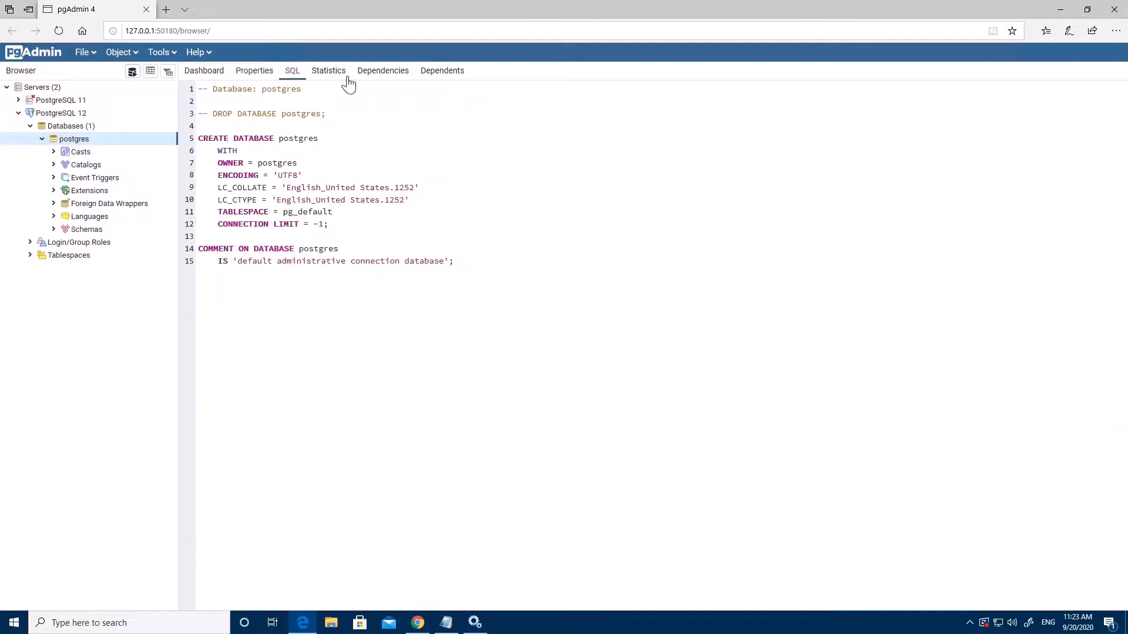
click(252, 74)
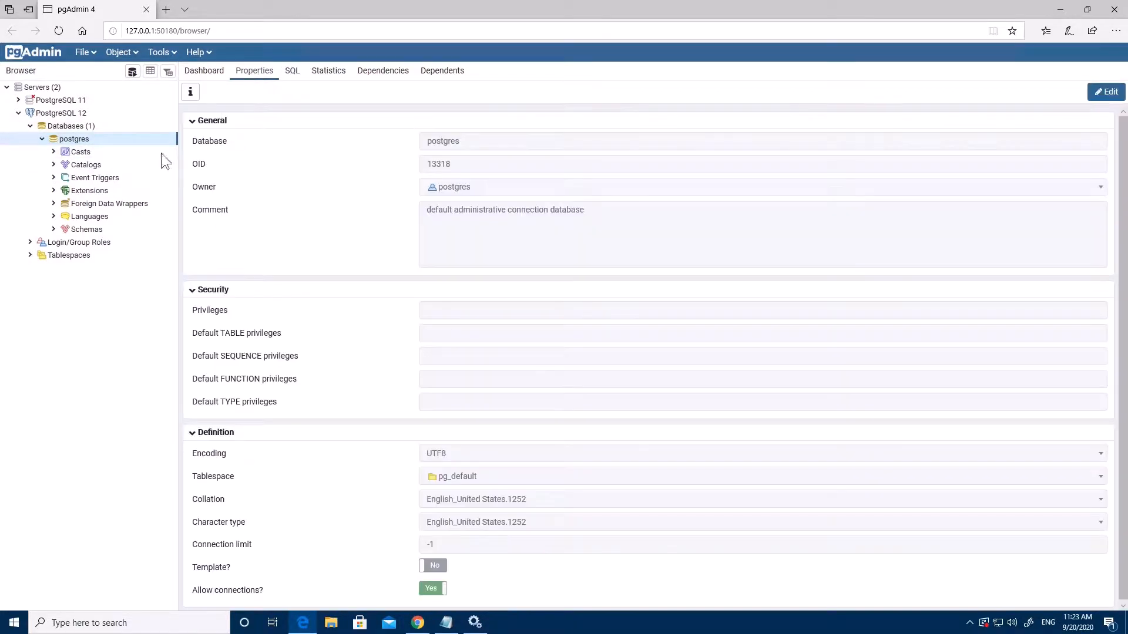
Check the Casts group's SQL, then return to the postgres CREATE DATABASE script
click(82, 153)
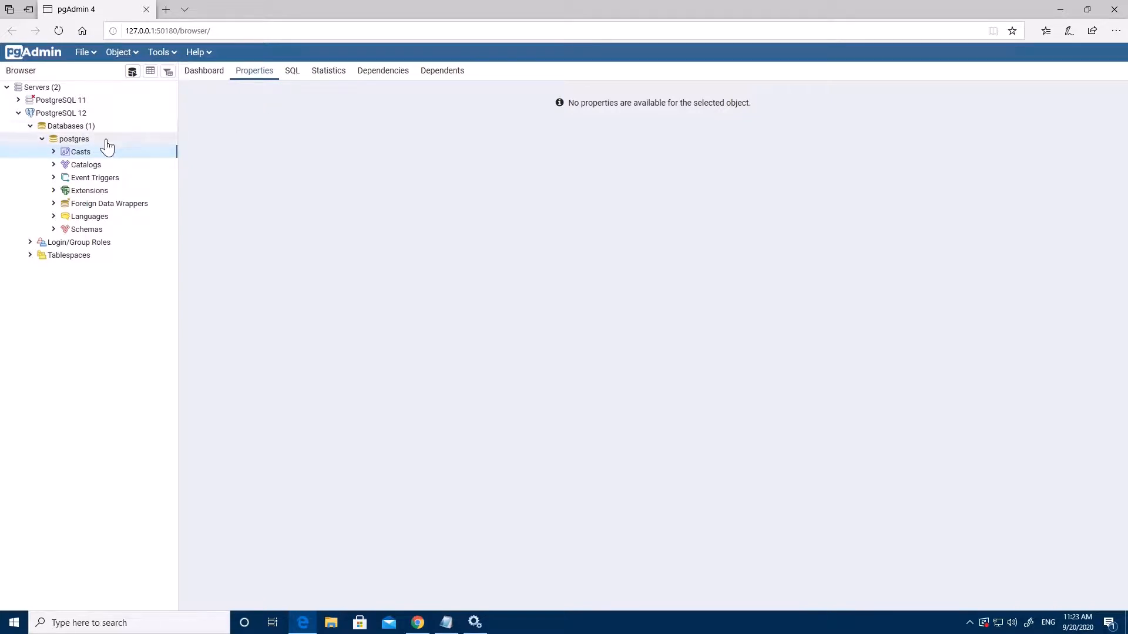
click(293, 71)
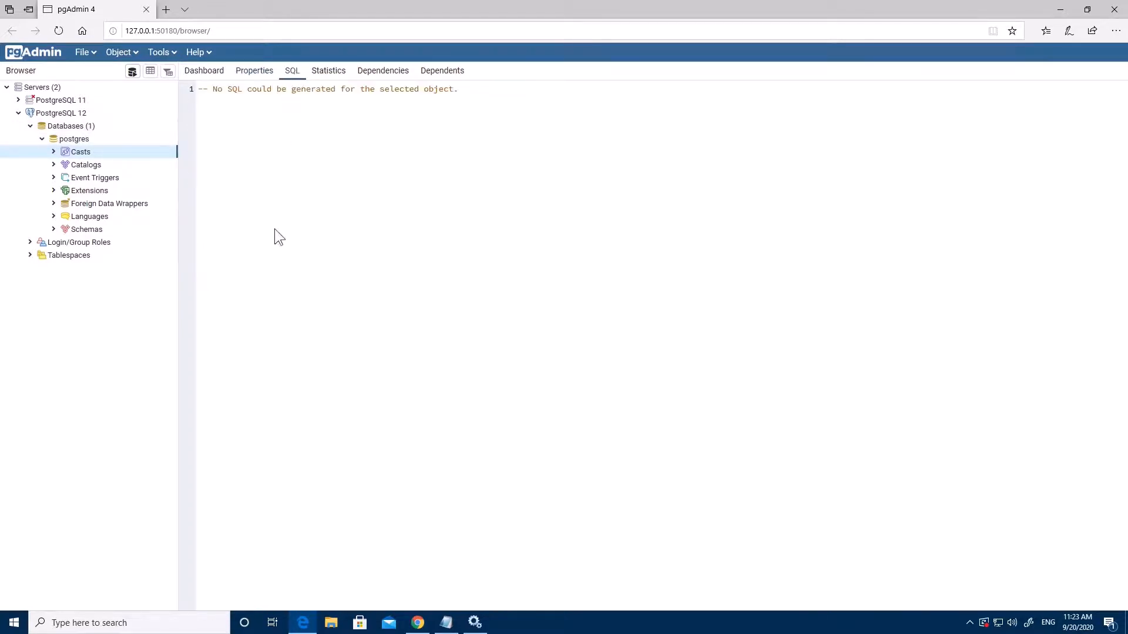
click(66, 126)
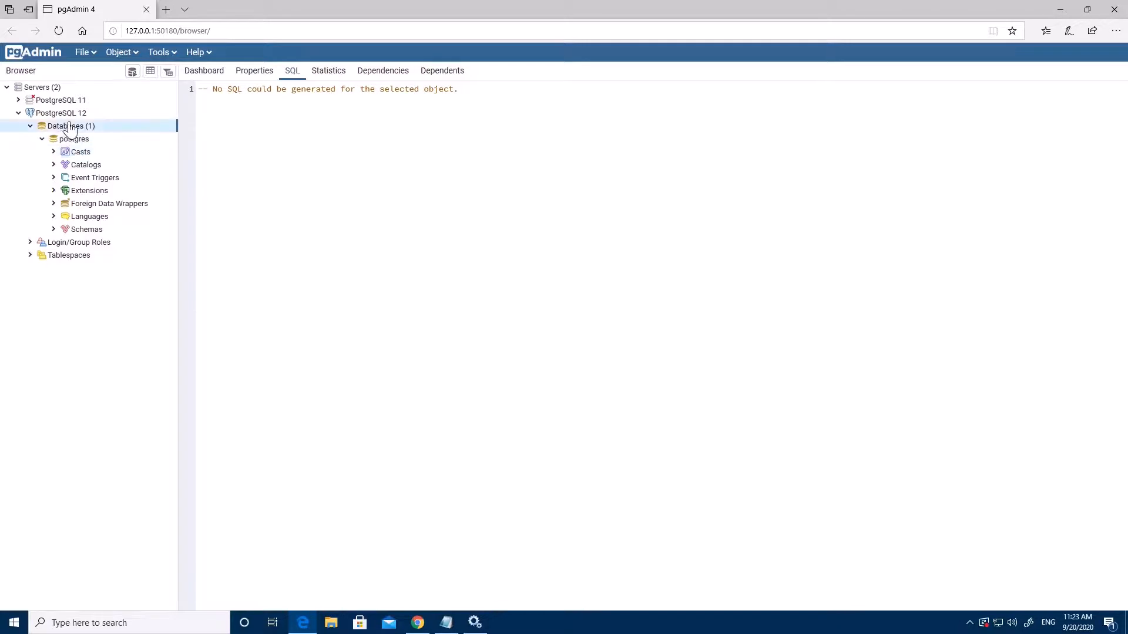
click(75, 140)
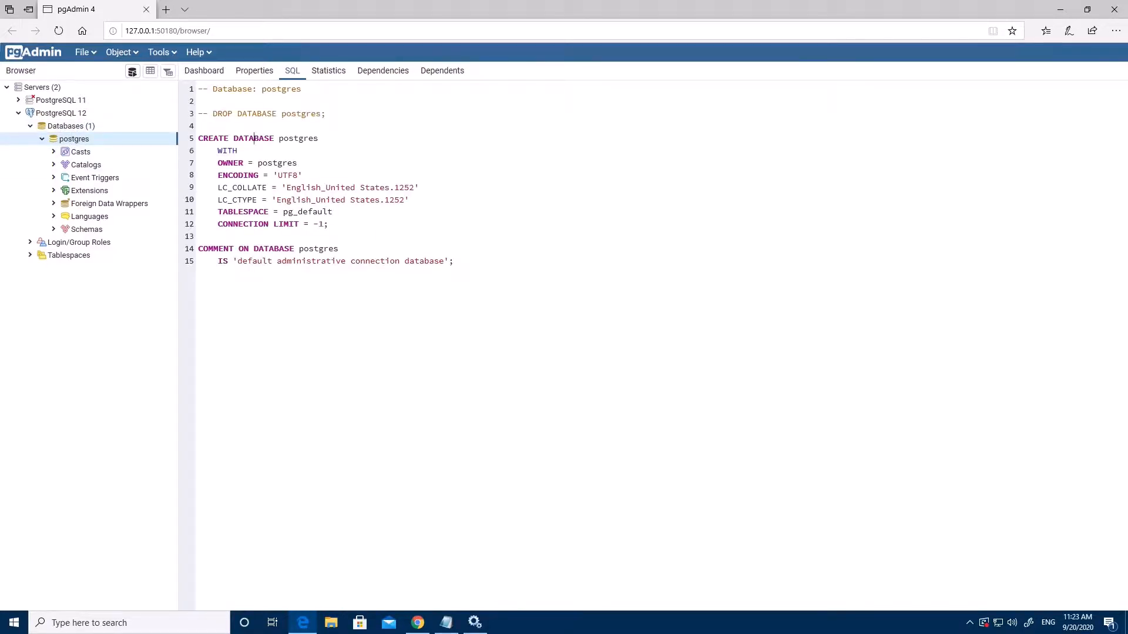
Highlight the CONNECTION LIMIT and commented DROP DATABASE lines, then show postgres statistics
click(278, 280)
drag(329, 224, 254, 225)
click(253, 224)
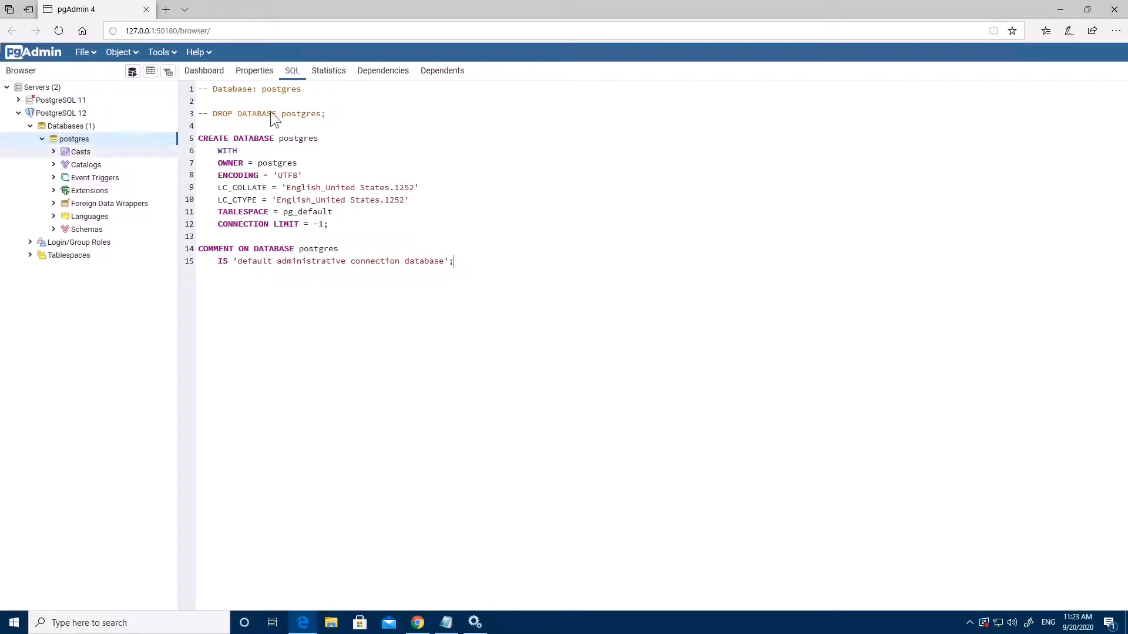
drag(326, 113, 209, 113)
click(204, 126)
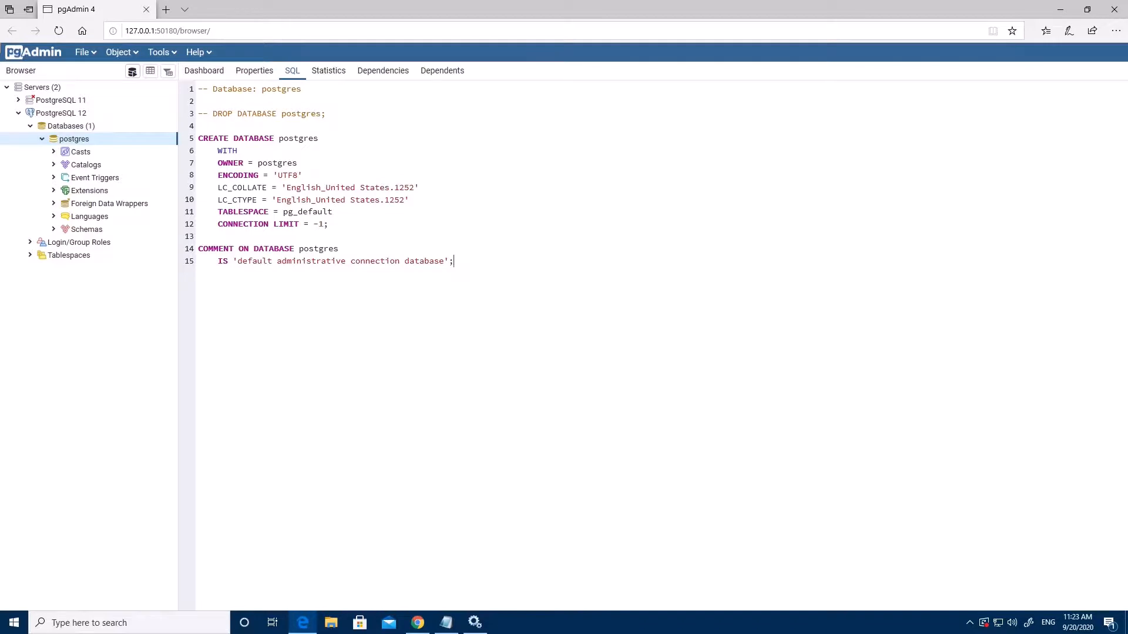
click(329, 71)
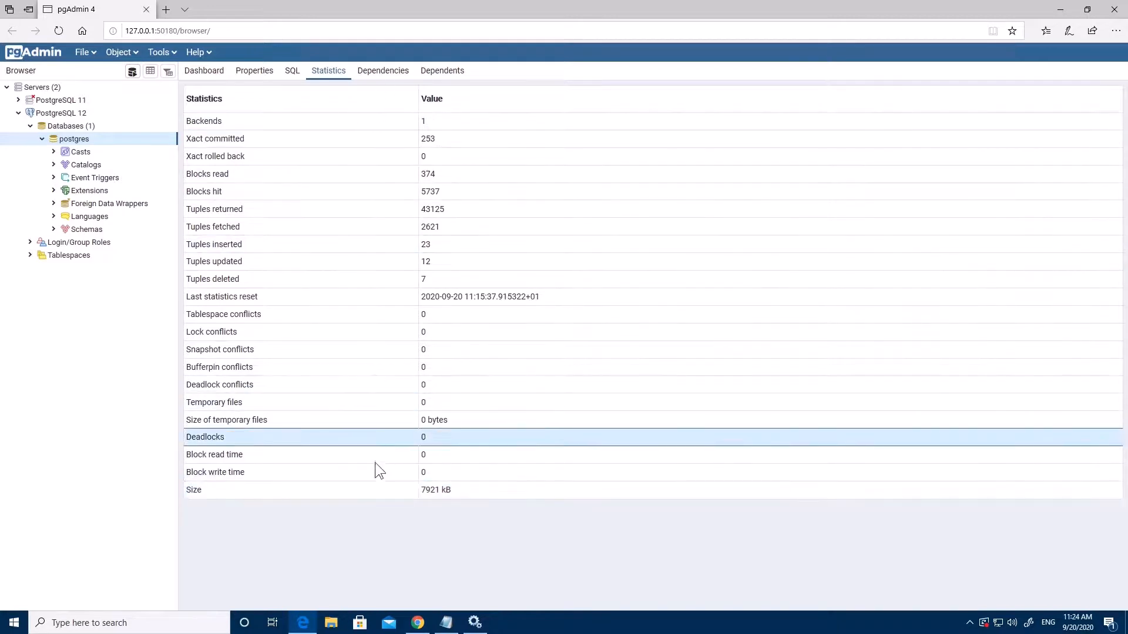
Expand Catalogs and view dependents of ANSI (information_schema) and PostgreSQL Catalog
click(379, 75)
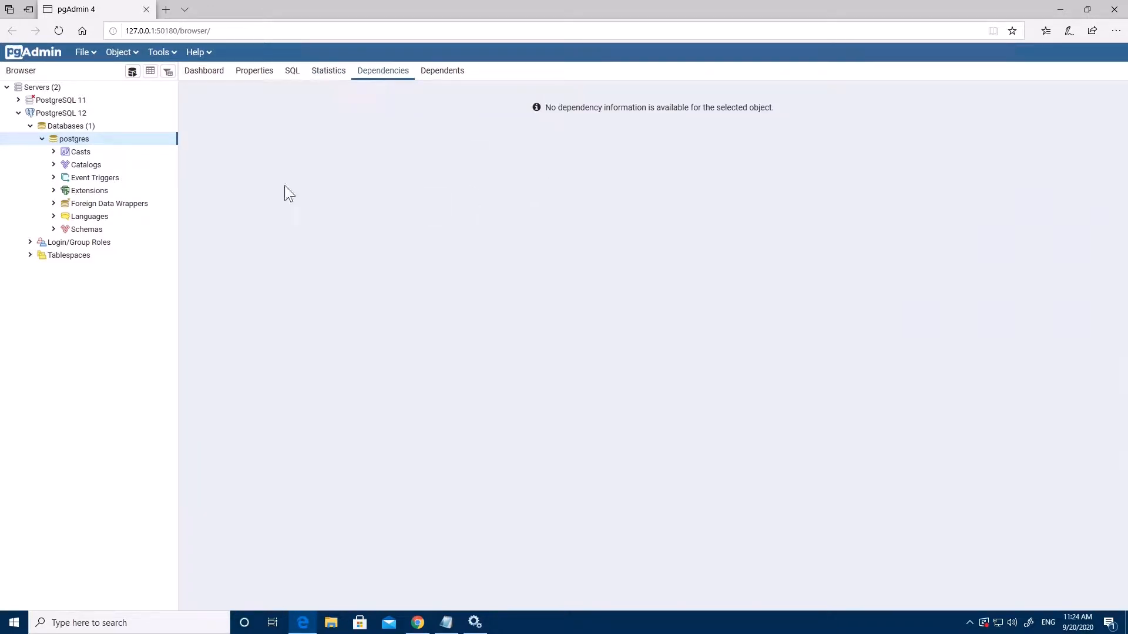
click(36, 152)
click(52, 153)
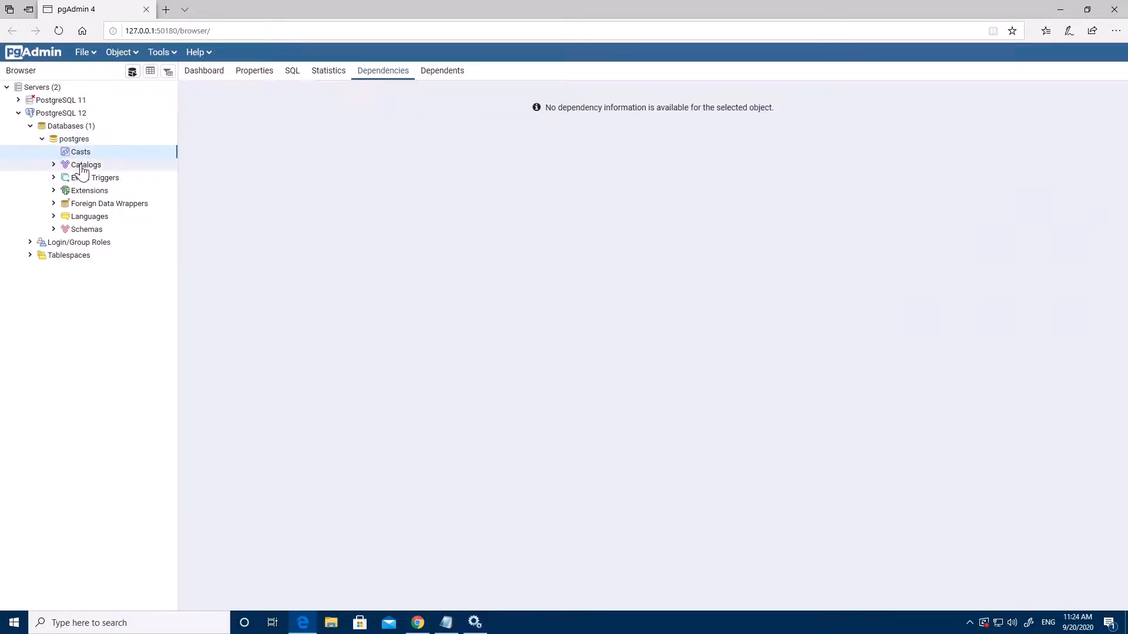
click(54, 165)
click(92, 178)
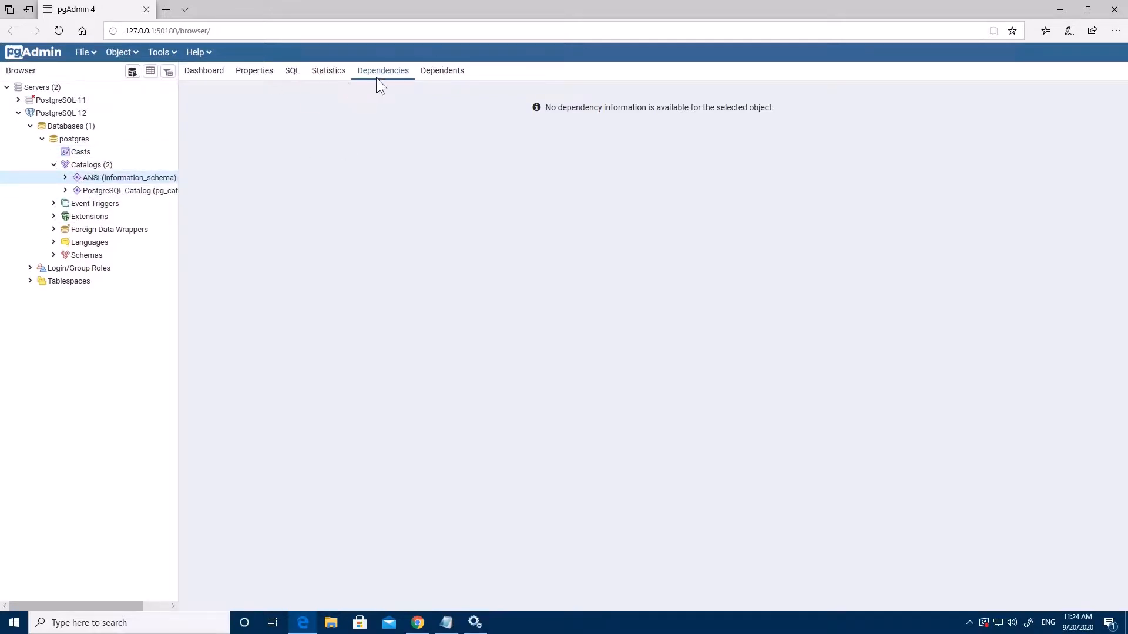
click(454, 73)
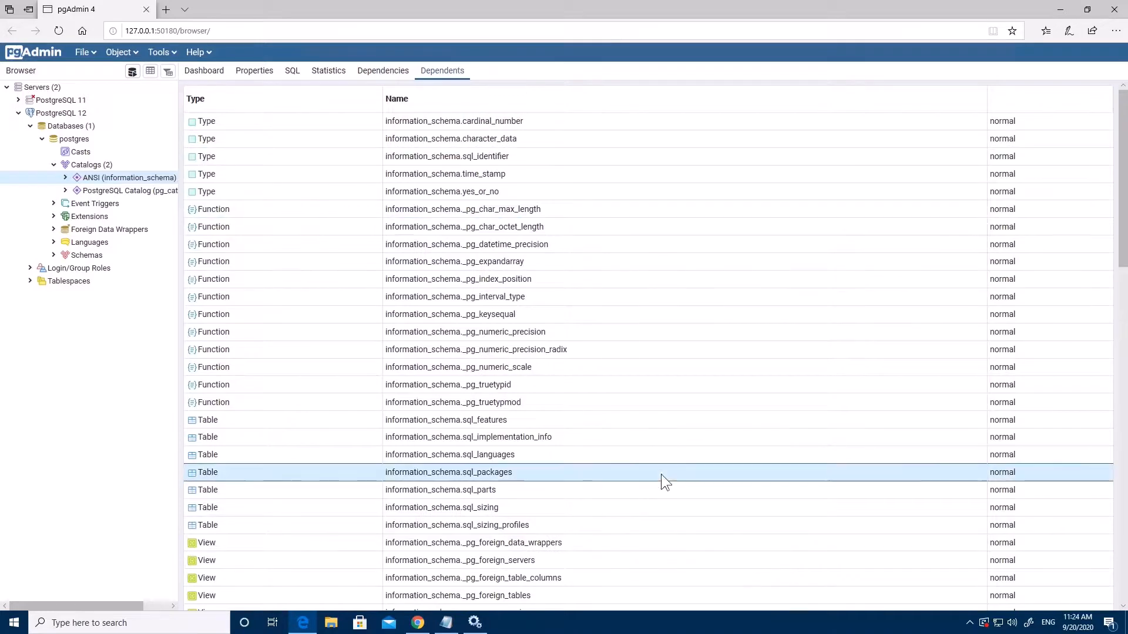
scroll(652, 458, down, 10)
scroll(562, 419, down, 4)
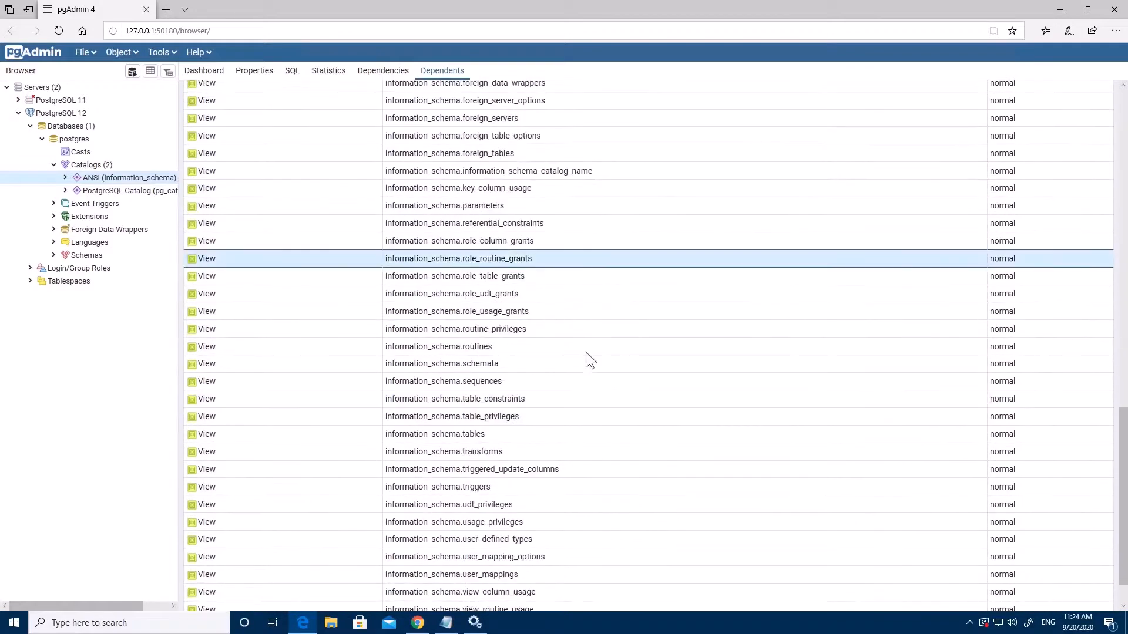
click(110, 193)
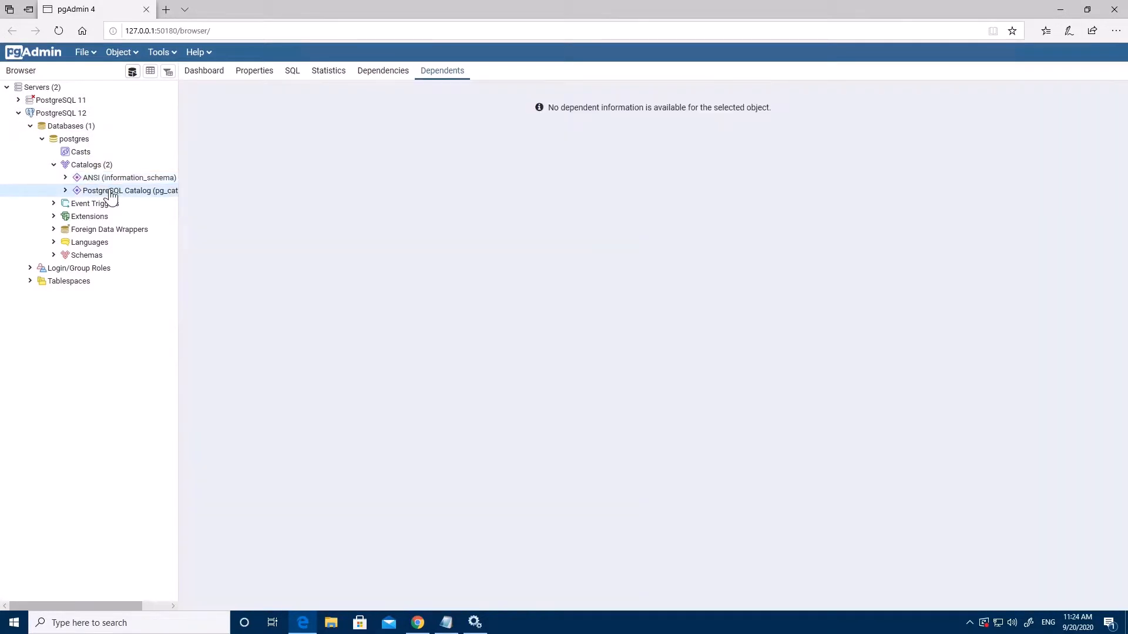
click(151, 179)
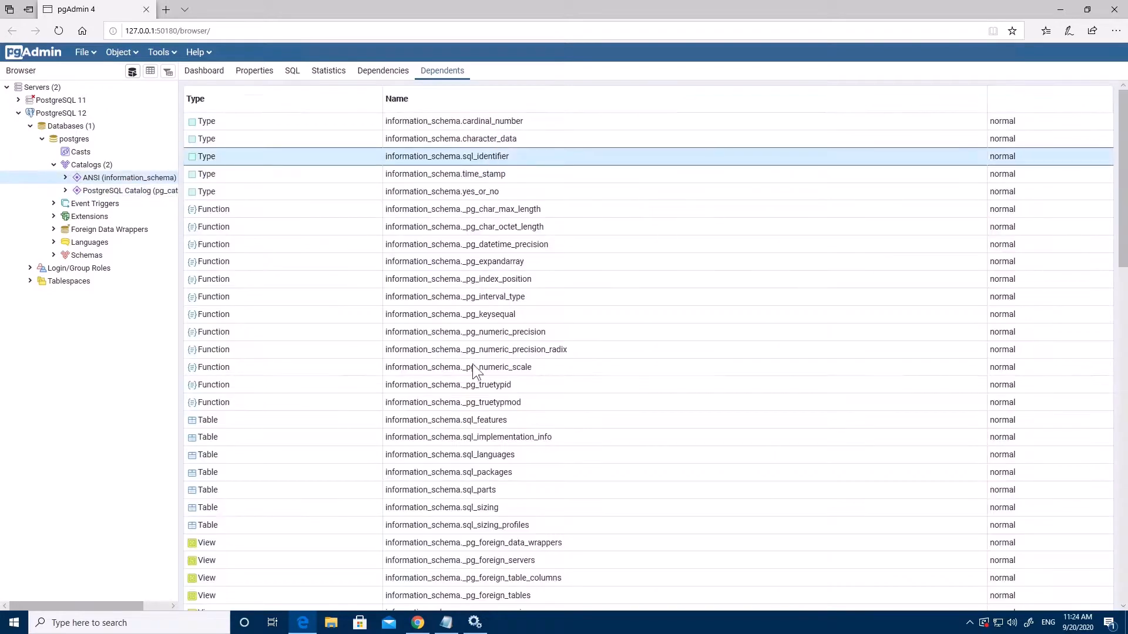
Expand Extensions to show adminpack and plpgsql, then collapse it and the postgres database
click(82, 217)
click(53, 216)
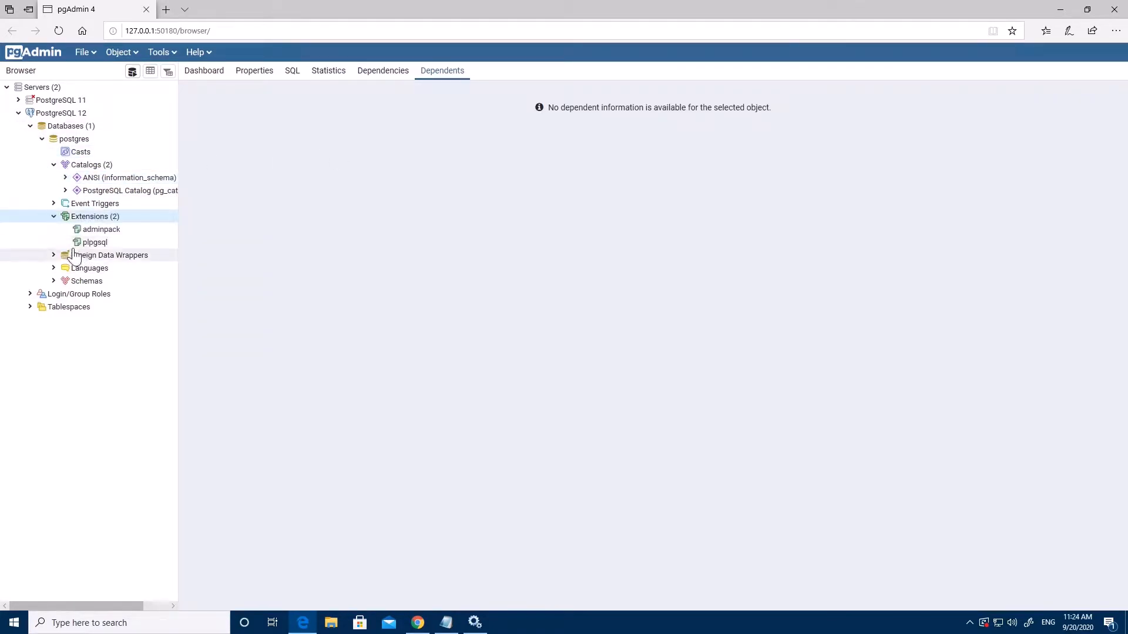
click(53, 217)
click(41, 139)
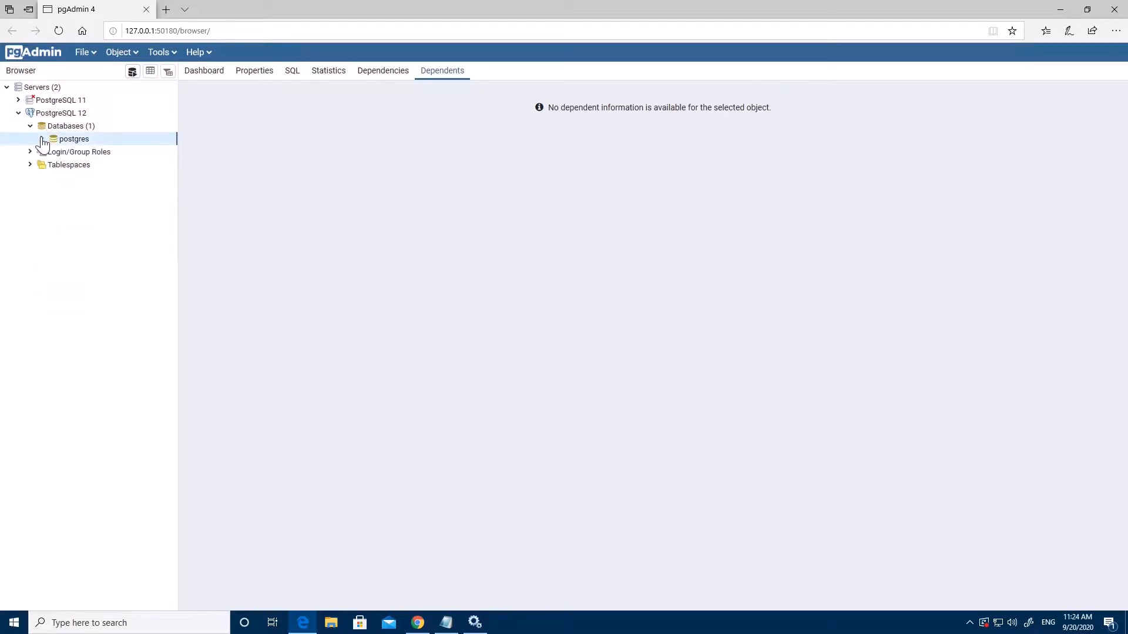
Expand the nine Login/Group Roles and view the postgres role's Dependents and context menu
click(30, 152)
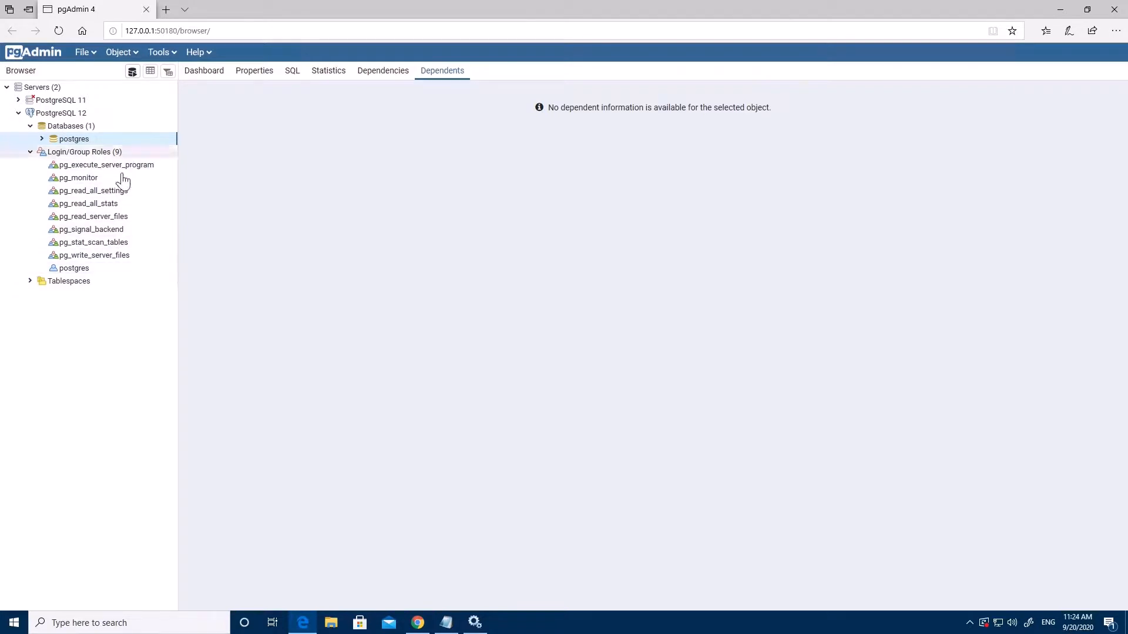
click(108, 271)
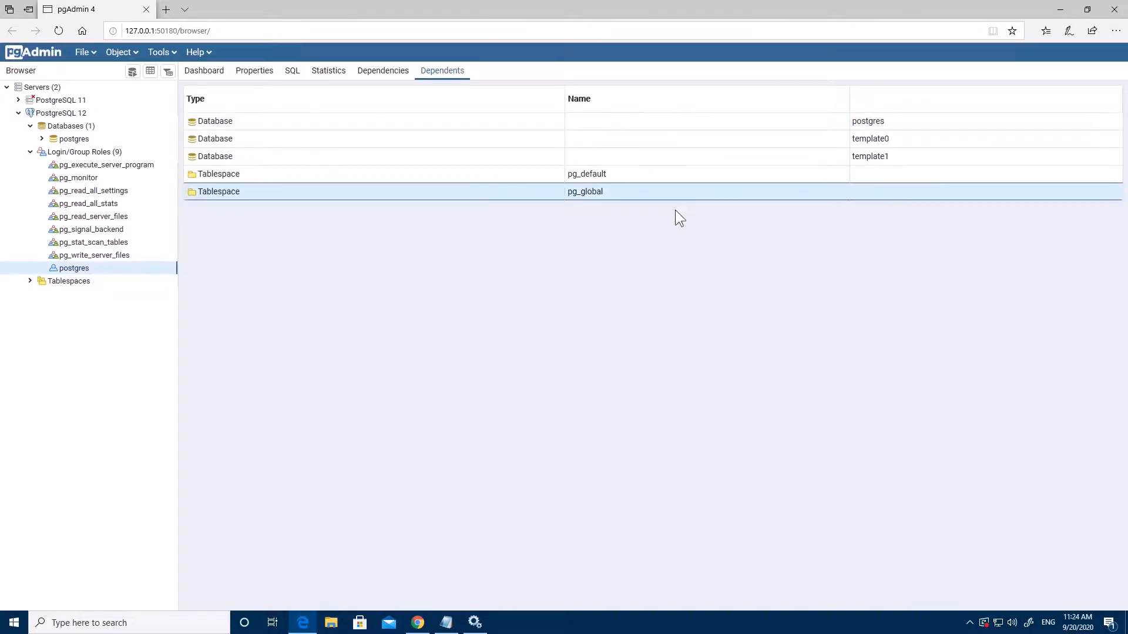
right_click(93, 270)
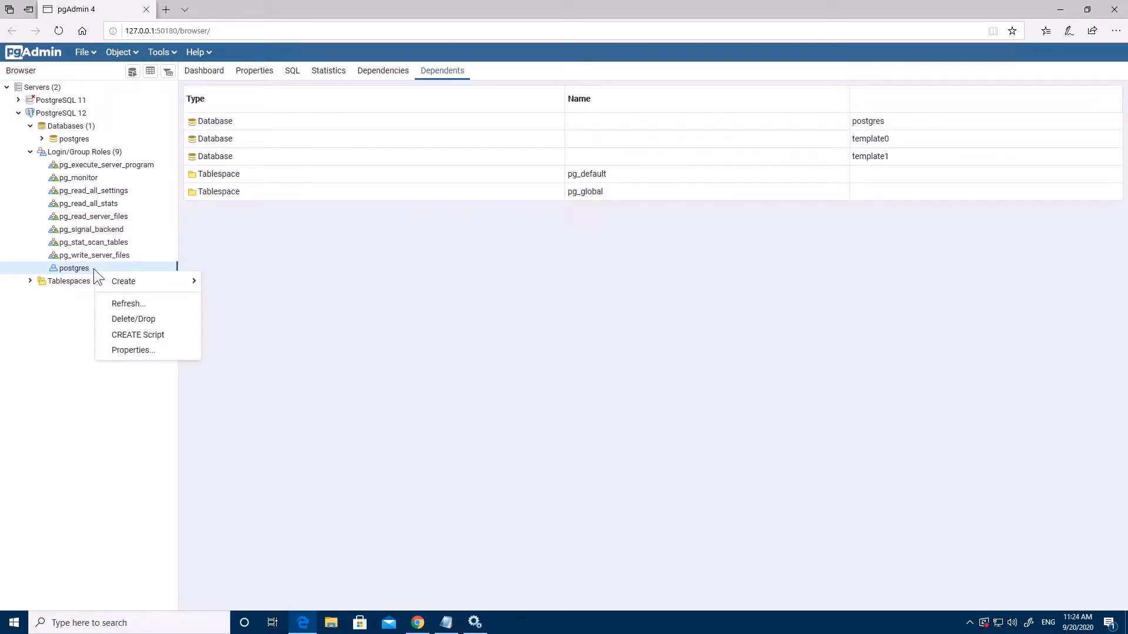
click(134, 350)
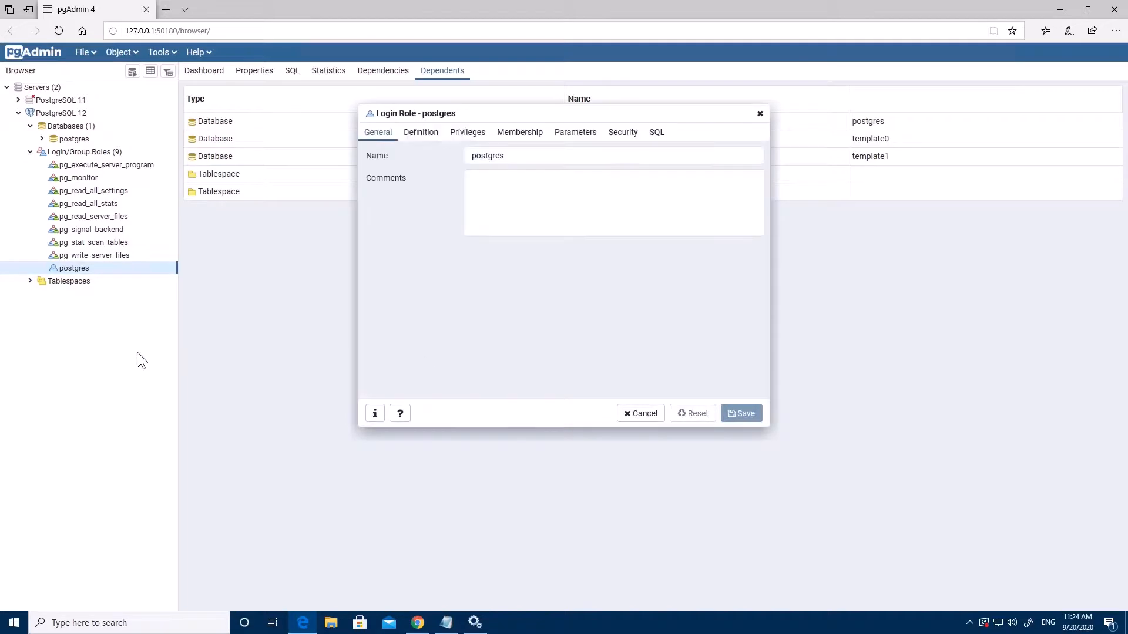
click(421, 141)
click(467, 134)
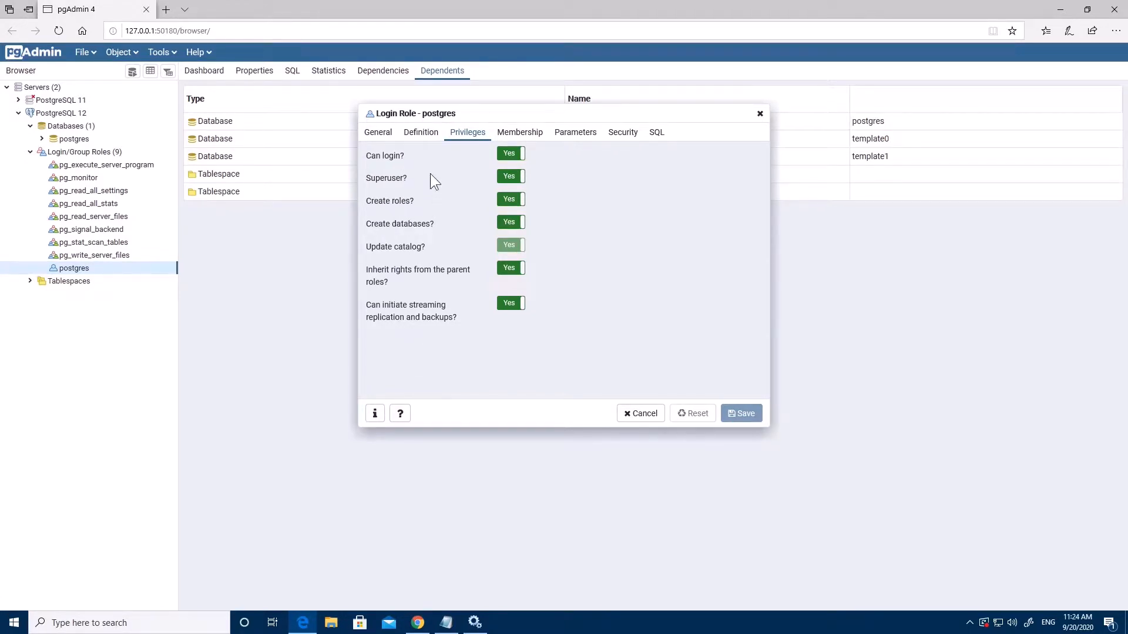
click(519, 134)
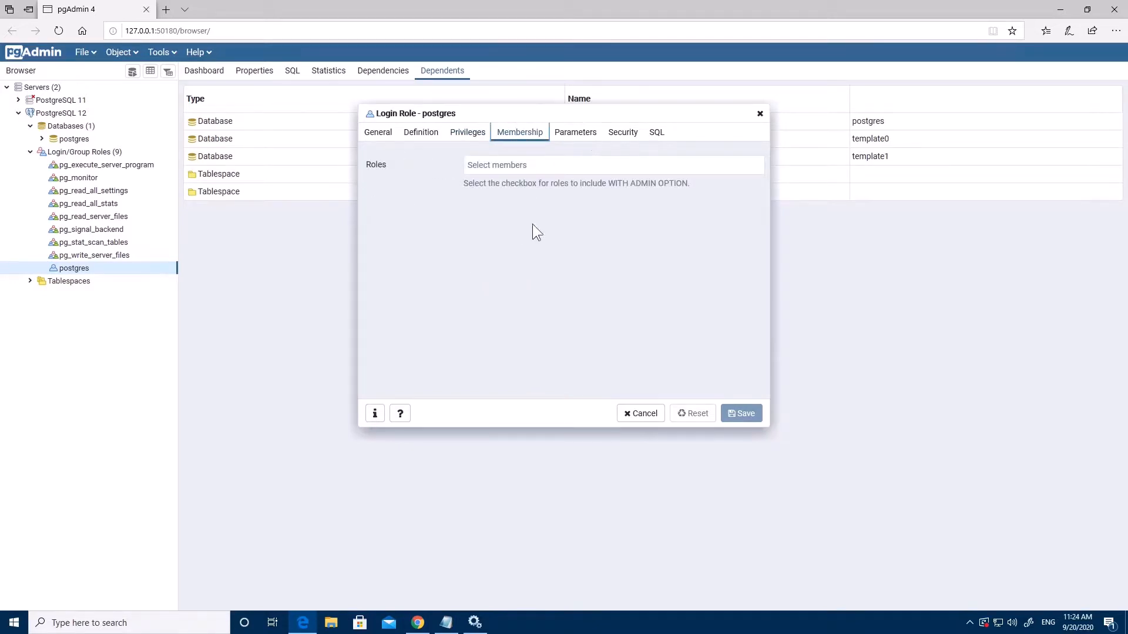
click(566, 131)
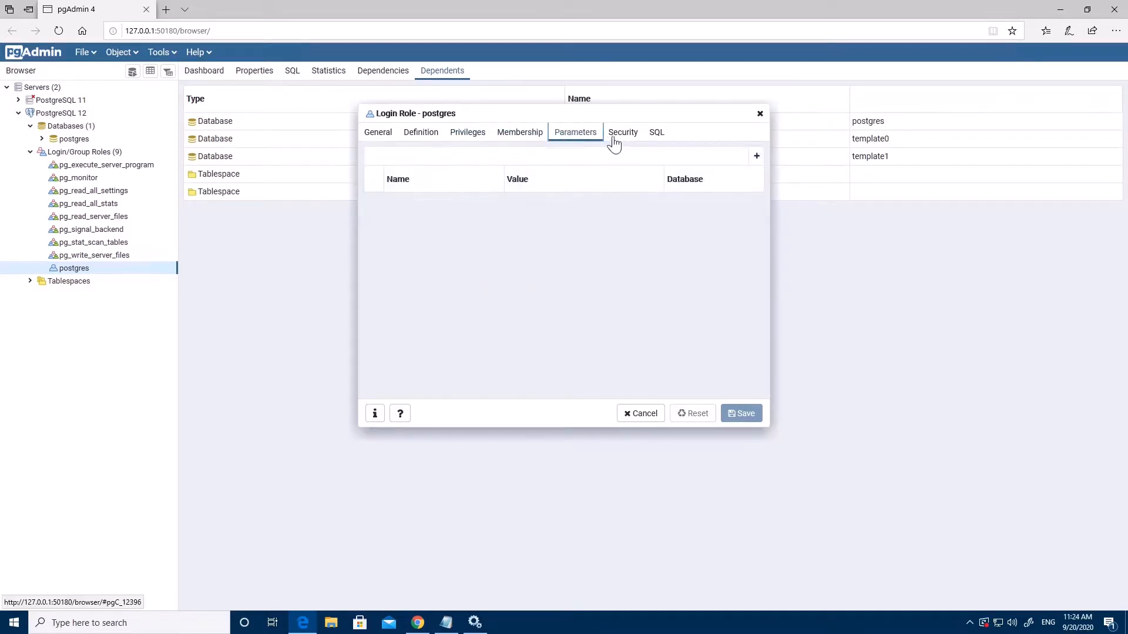
click(628, 134)
click(654, 133)
click(378, 134)
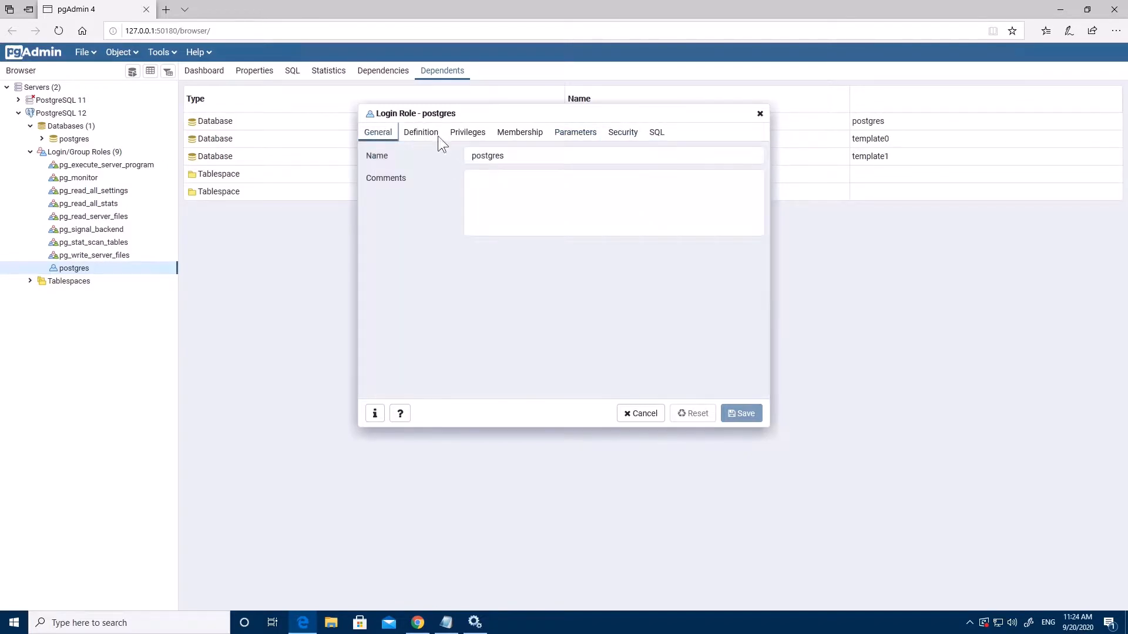
click(657, 133)
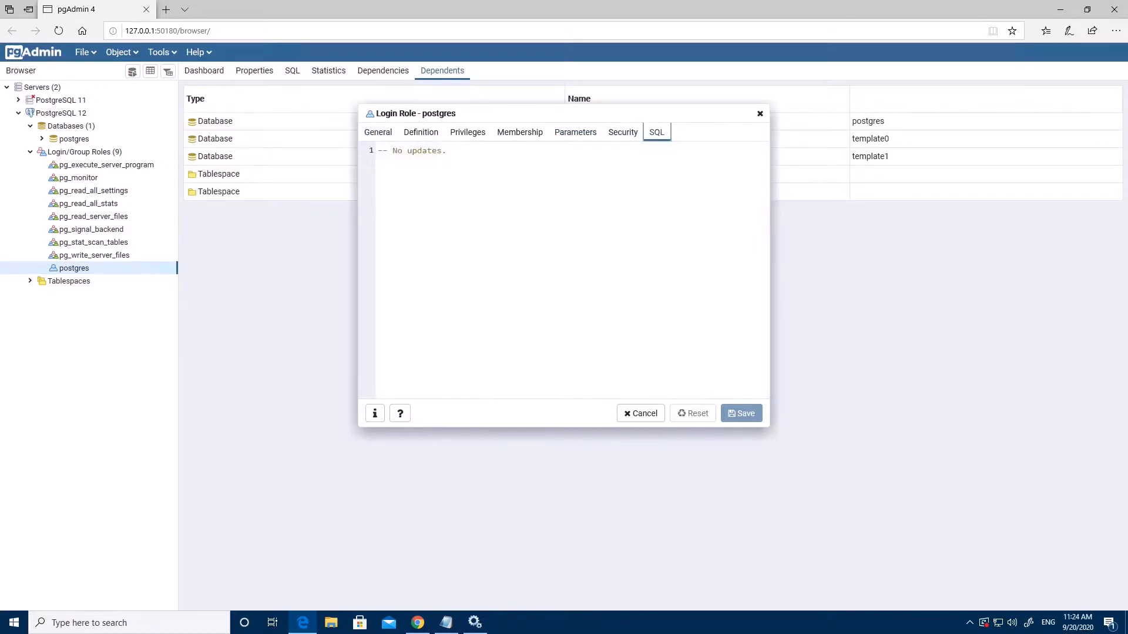
click(418, 134)
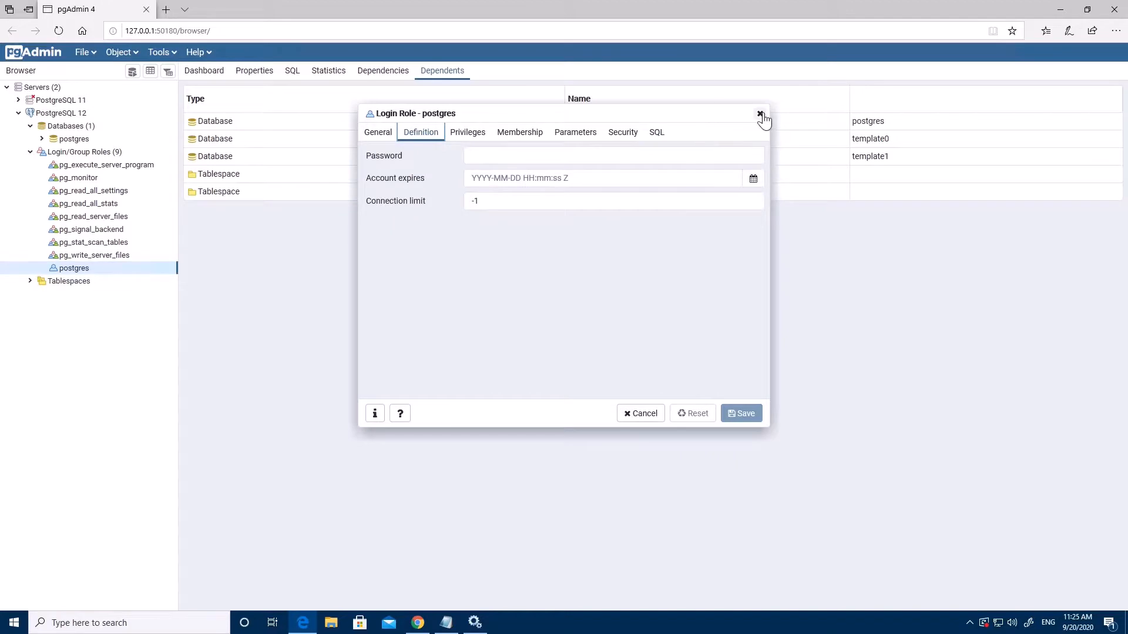
click(760, 114)
click(135, 165)
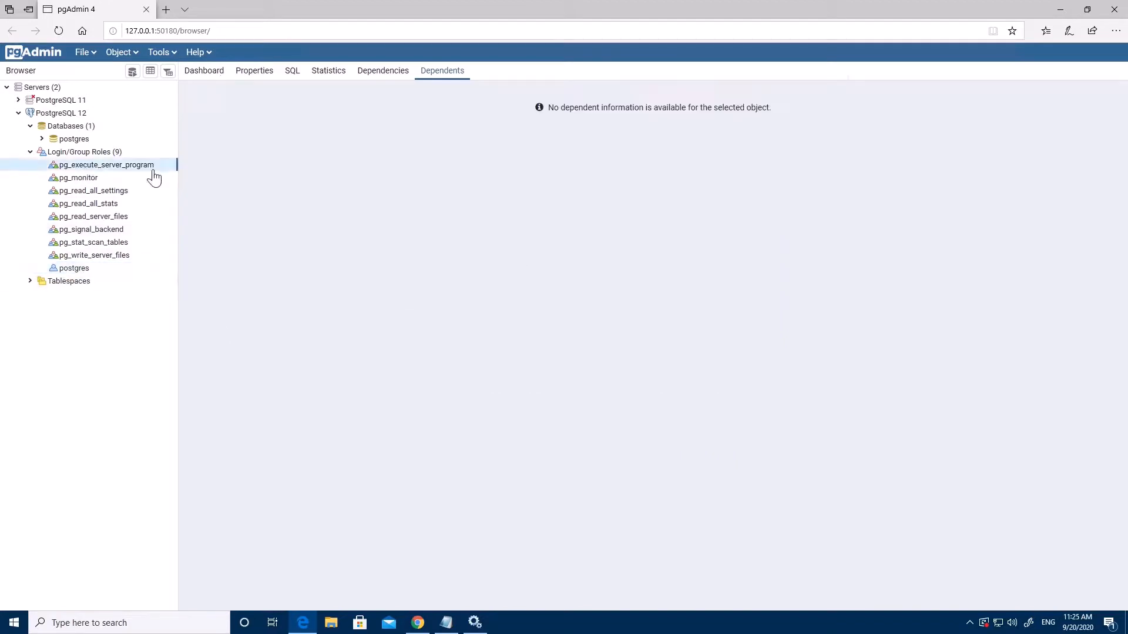
Show the postgres database's Dashboard with session, transaction, tuple and block I/O charts
click(42, 138)
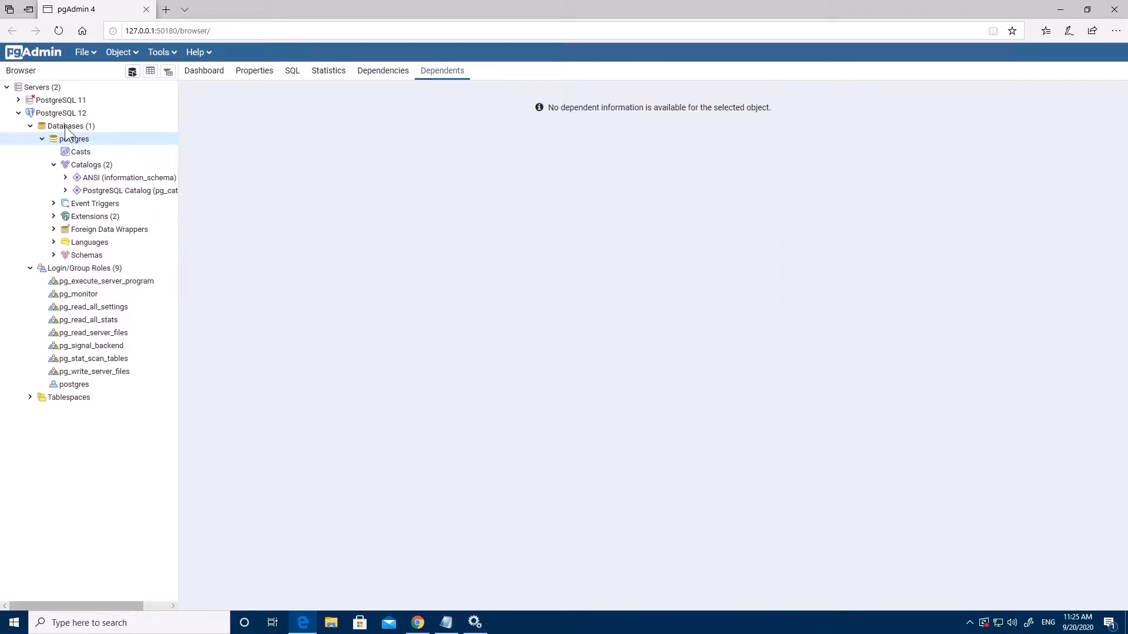
click(43, 139)
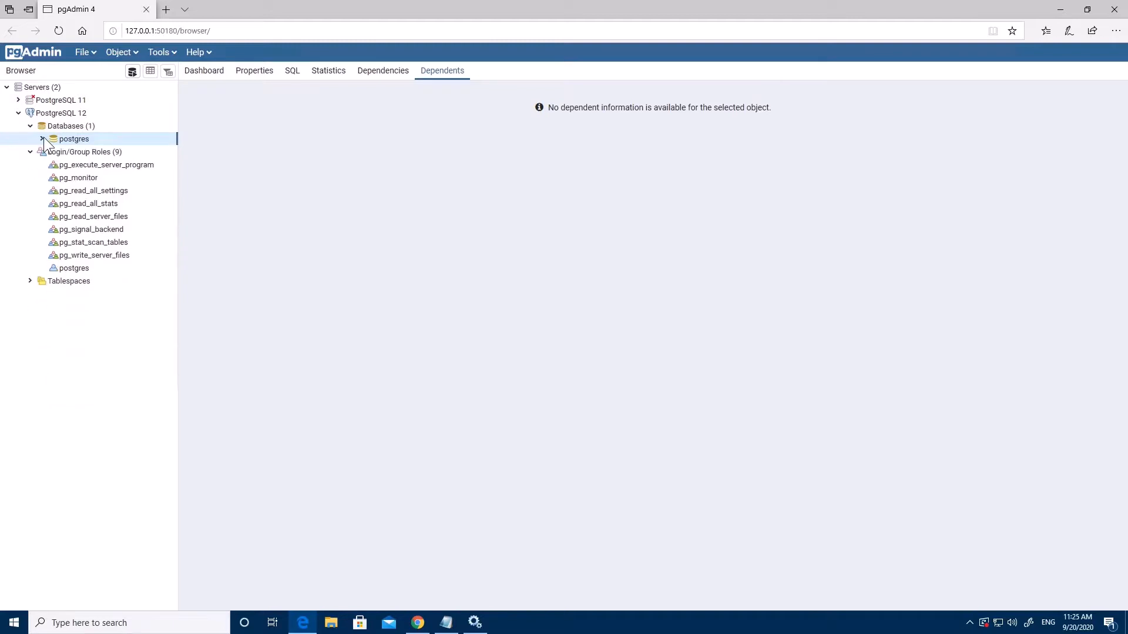
click(218, 74)
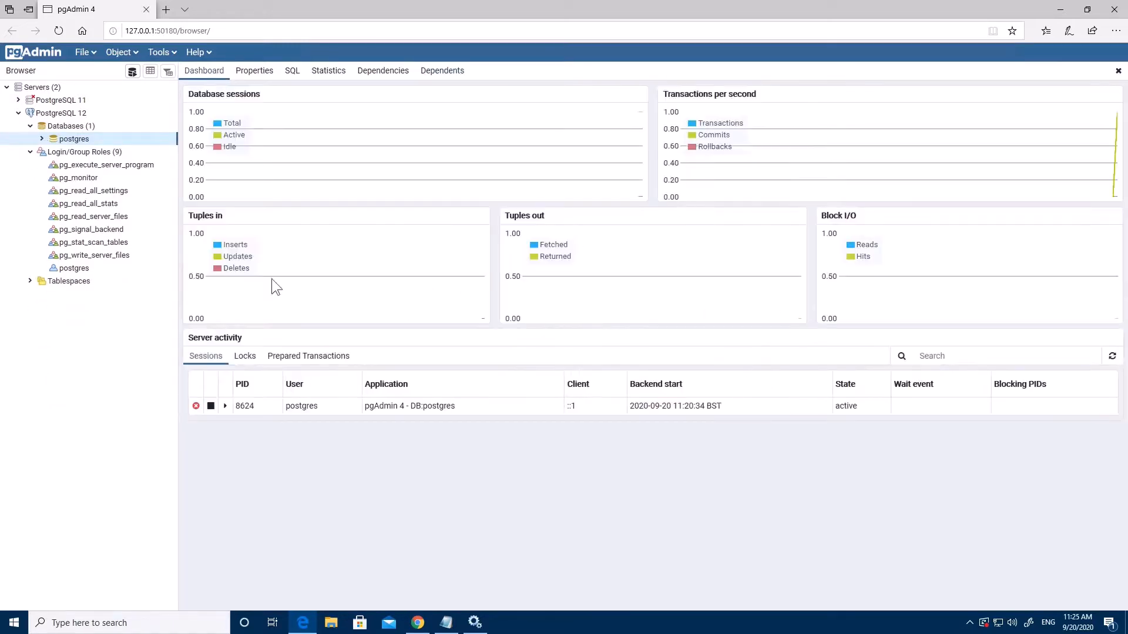
click(133, 53)
mouse_move(159, 77)
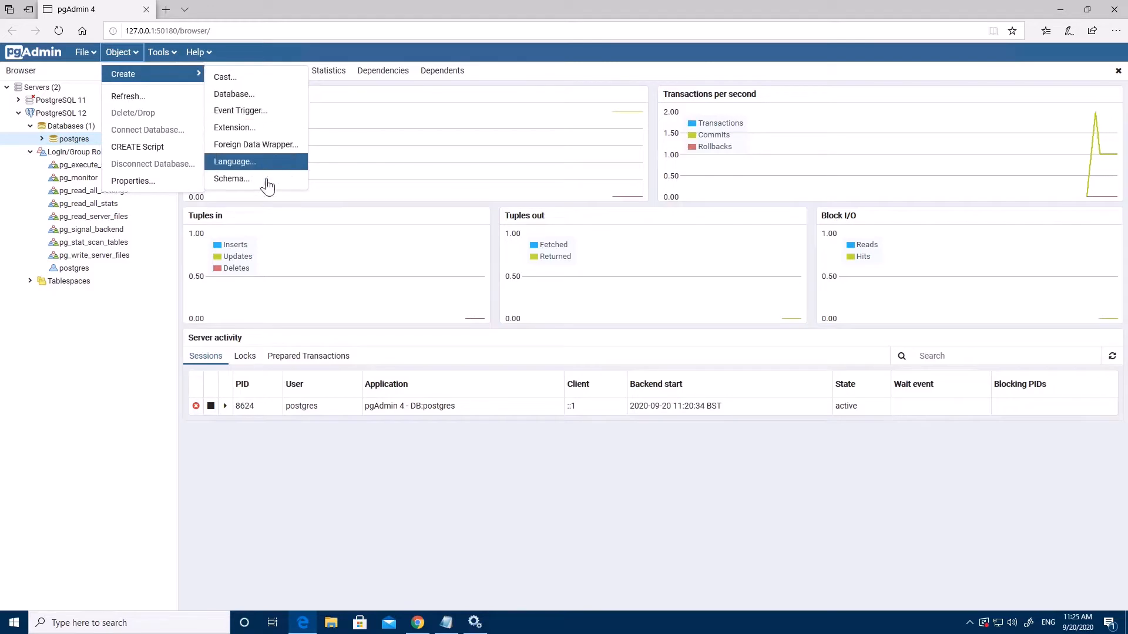
click(413, 119)
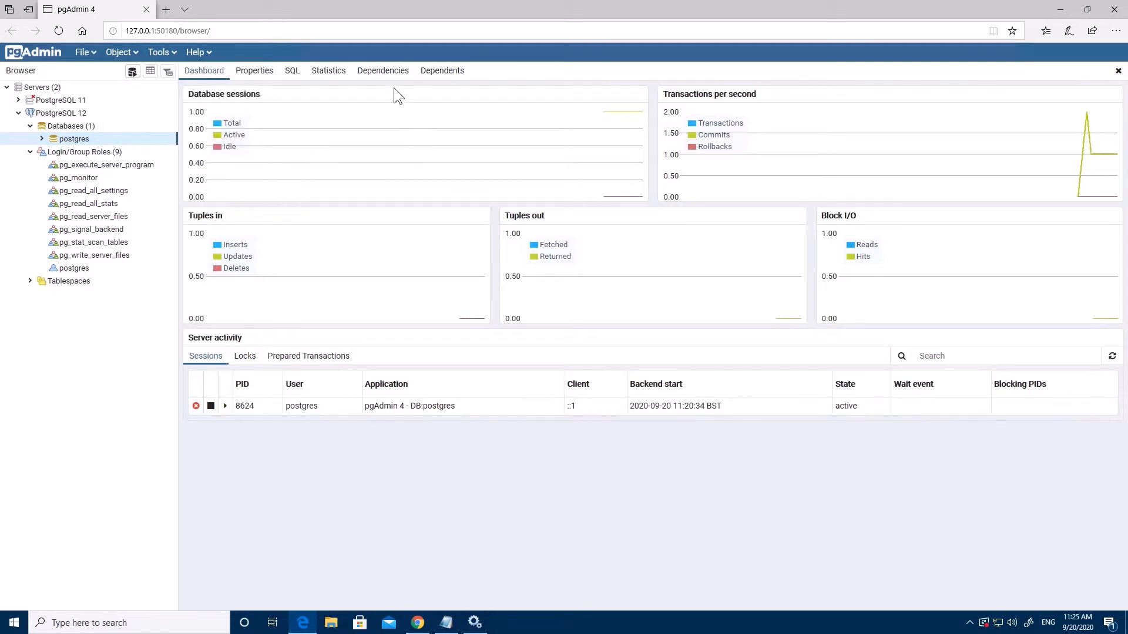
right_click(73, 137)
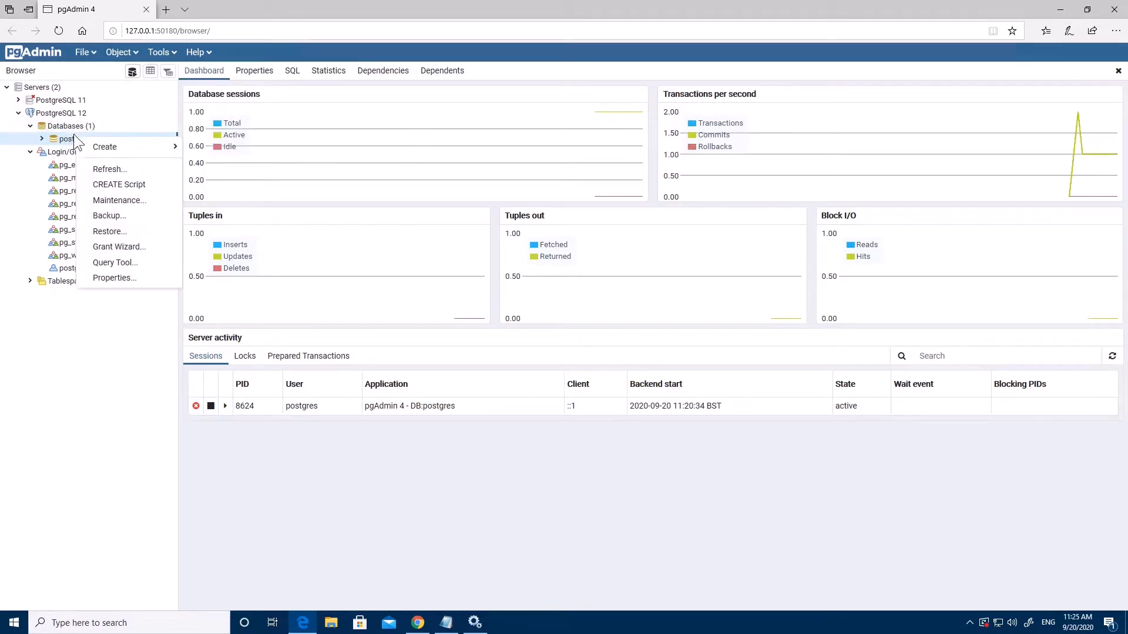
Open a Query Tool on postgres and run 'select version();' after fixing the typos
click(141, 264)
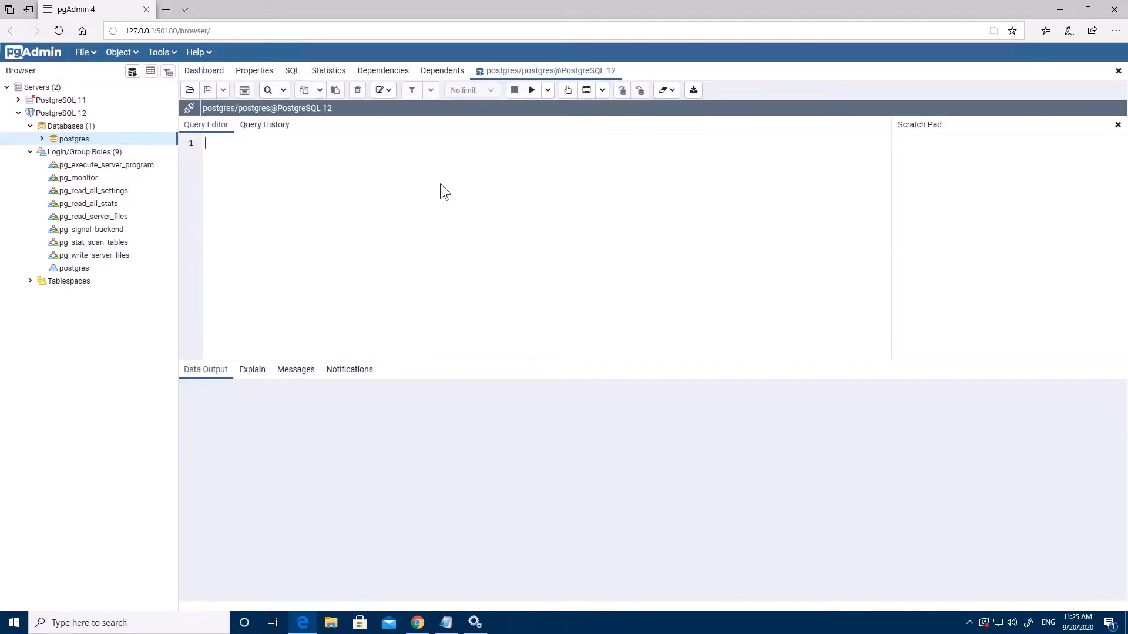
text(select verssion()l)
key(Left)
key(Left)
key(Left)
key(Left)
key(Left)
key(Left)
key(BackSpace)
key(End)
text(;)
key(F5)
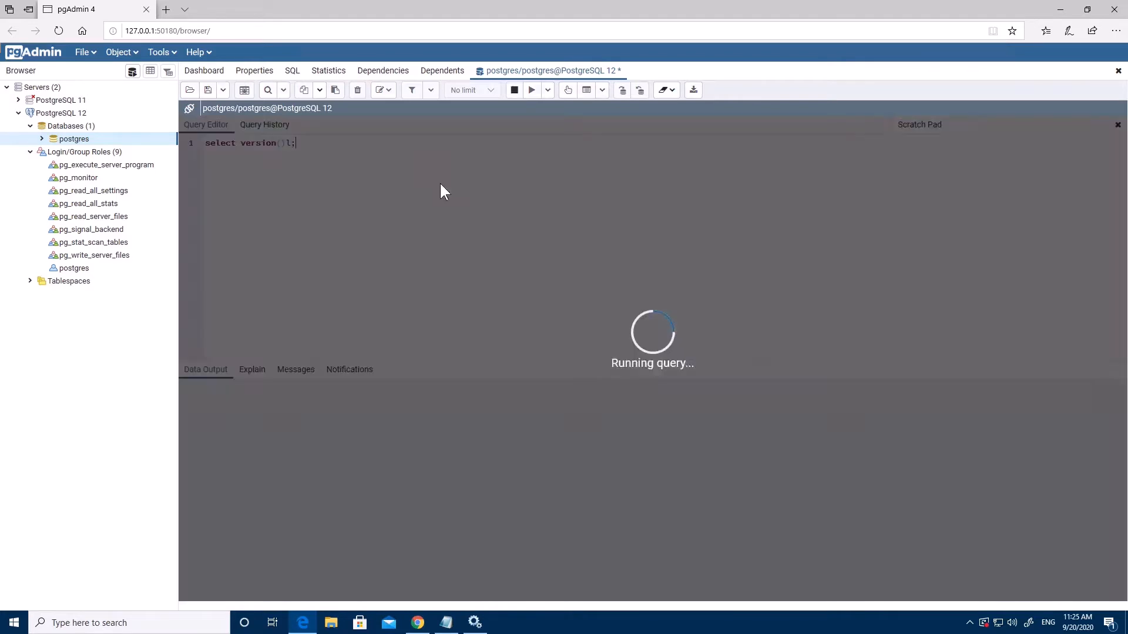
key(BackSpace)
key(BackSpace)
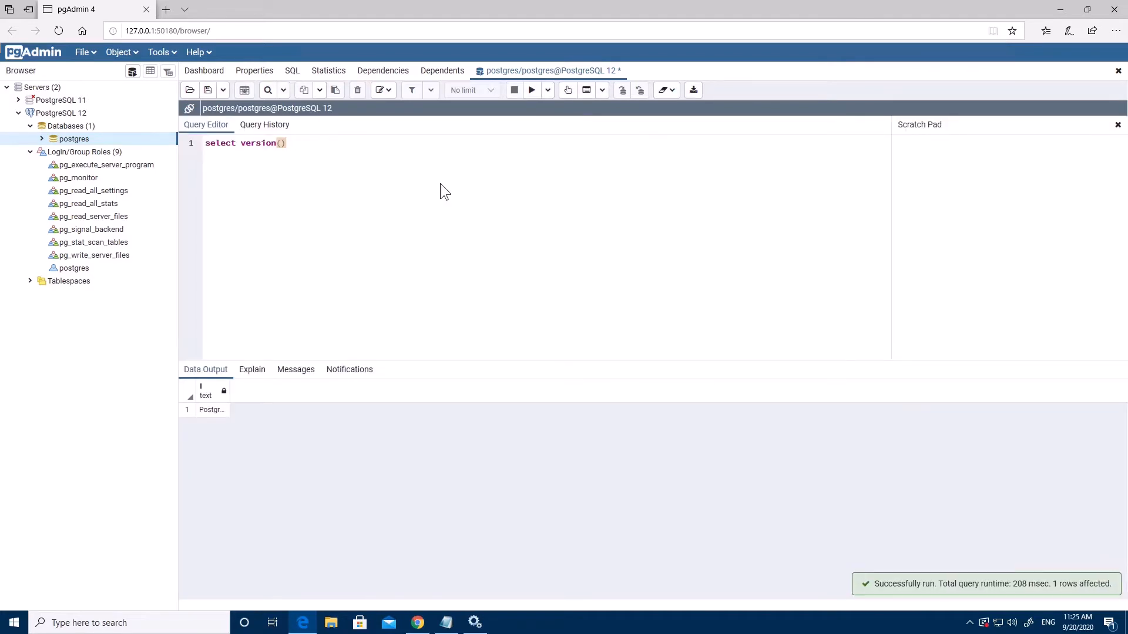
text(;)
key(F5)
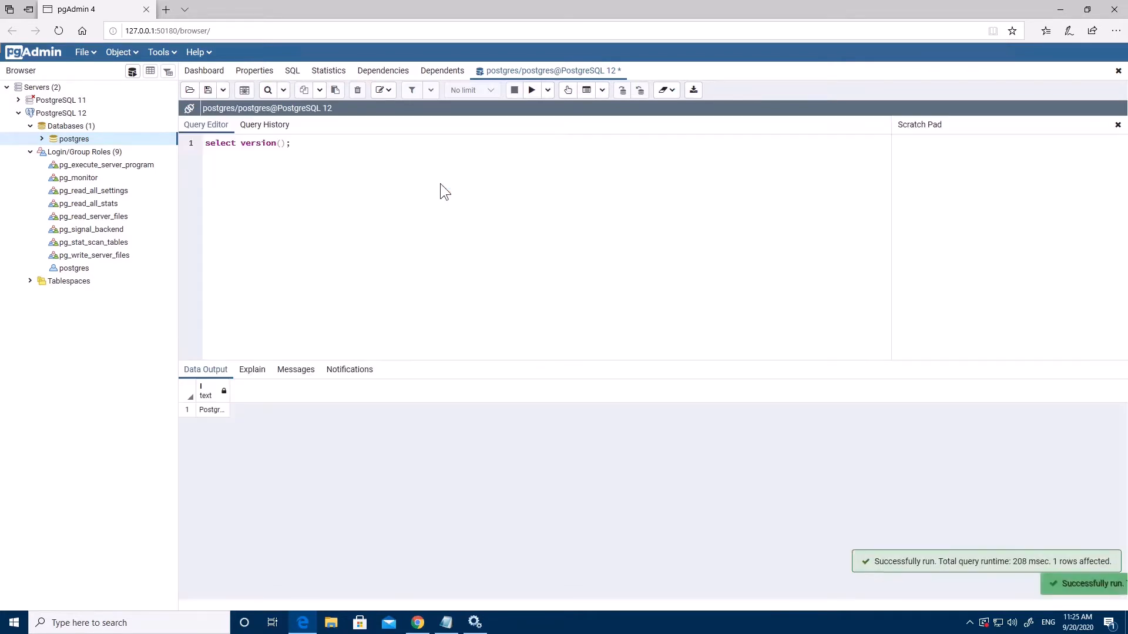
Widen the Data Output version column to reveal the full PostgreSQL 12.4 string
drag(243, 390, 521, 388)
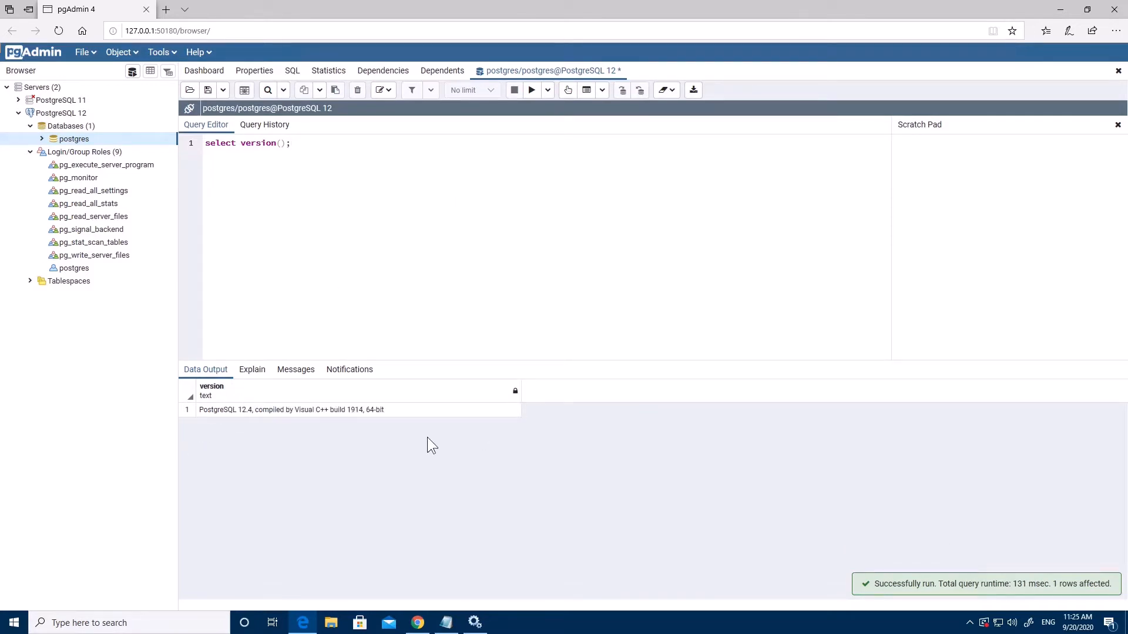
click(404, 411)
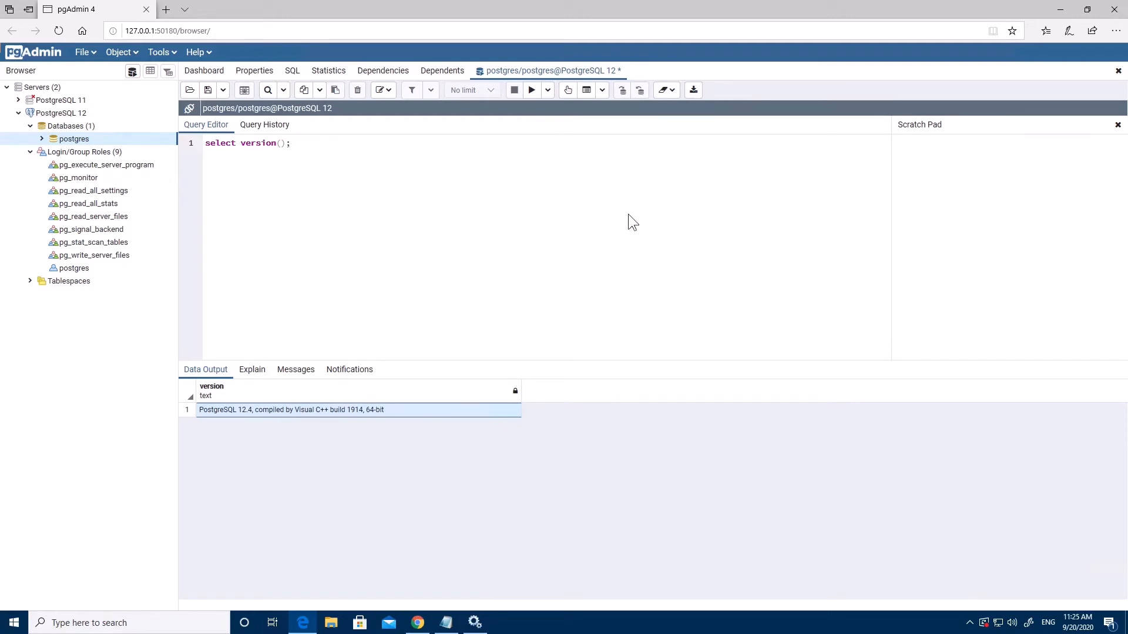
click(481, 292)
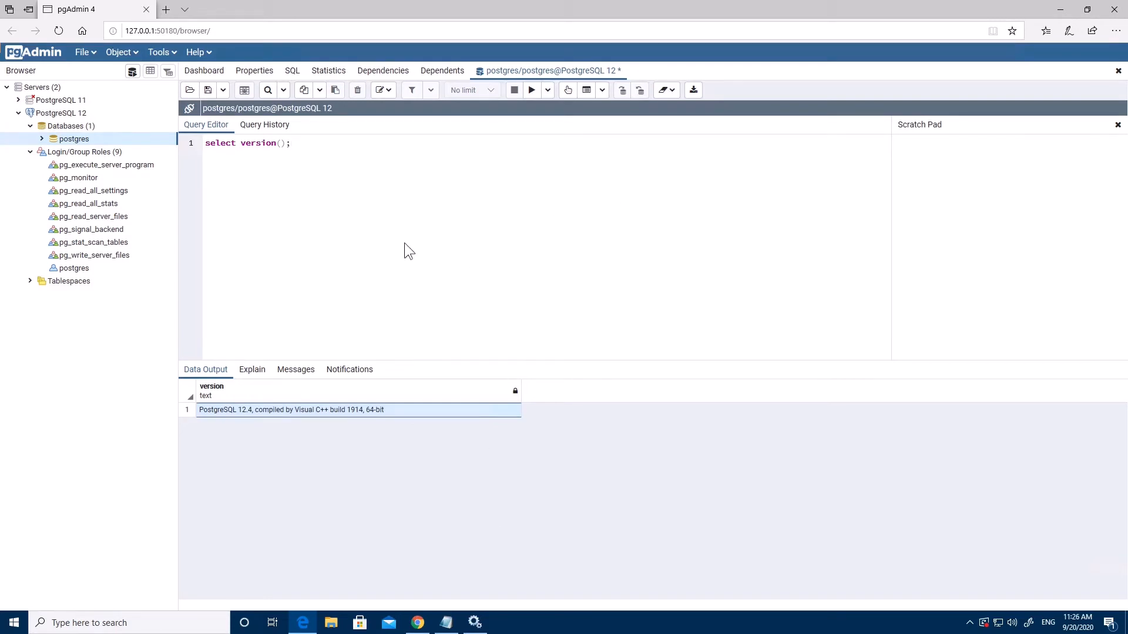